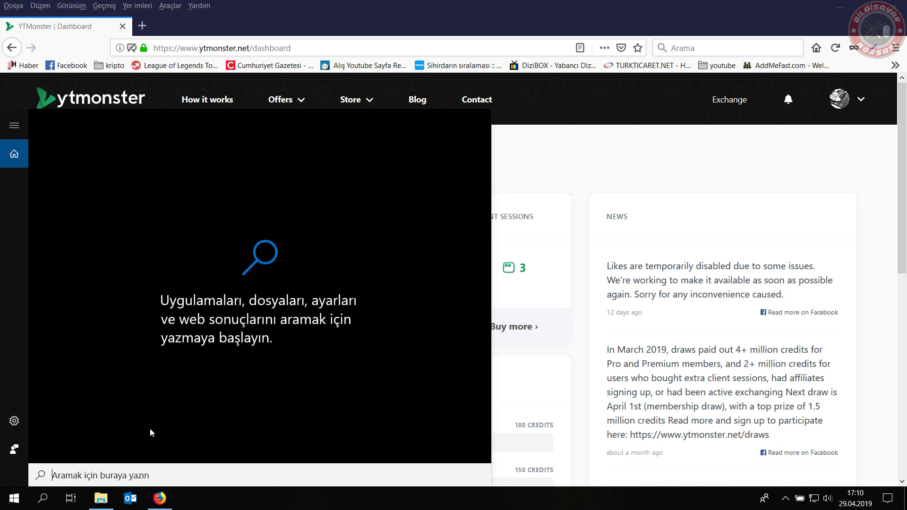
Step: Open Chrome and load the ytmonster.net home page
{"action": "left_click", "coordinate": [370, 190]}
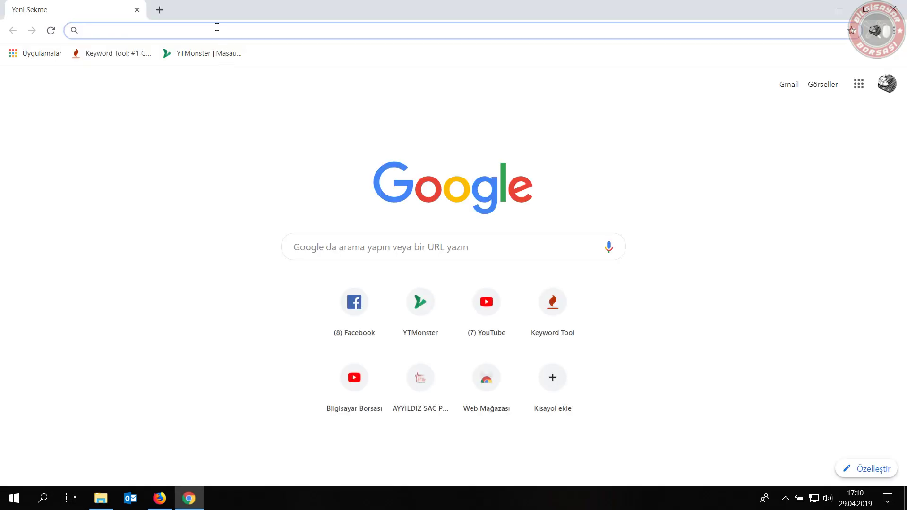
{"action": "type", "text": "ytmonster.net/desktop-client"}
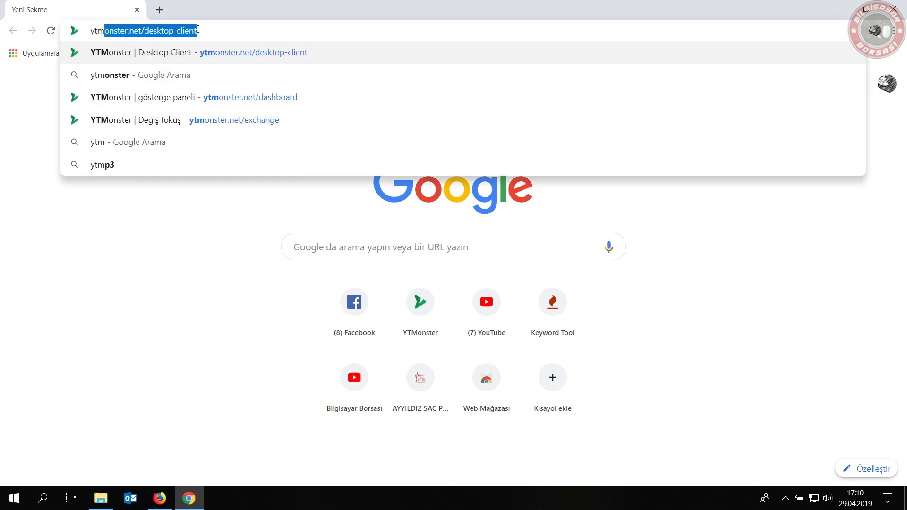
{"action": "key", "text": "End"}
{"action": "key", "text": "BackSpace"}
{"action": "key", "text": "BackSpace"}
{"action": "key", "text": "BackSpace"}
{"action": "key", "text": "BackSpace"}
{"action": "key", "text": "BackSpace"}
{"action": "key", "text": "BackSpace"}
{"action": "key", "text": "BackSpace"}
{"action": "key", "text": "BackSpace"}
{"action": "key", "text": "BackSpace"}
{"action": "key", "text": "BackSpace"}
{"action": "key", "text": "BackSpace"}
{"action": "key", "text": "BackSpace"}
{"action": "key", "text": "BackSpace"}
{"action": "key", "text": "BackSpace"}
{"action": "key", "text": "Return"}
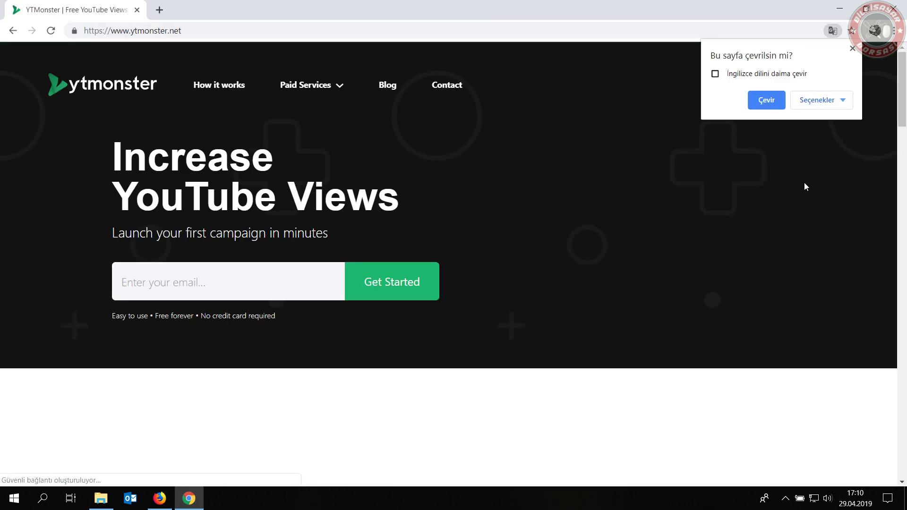
Step: Open the YTMonster login page and log in with the saved credentials
{"action": "left_click", "coordinate": [764, 85]}
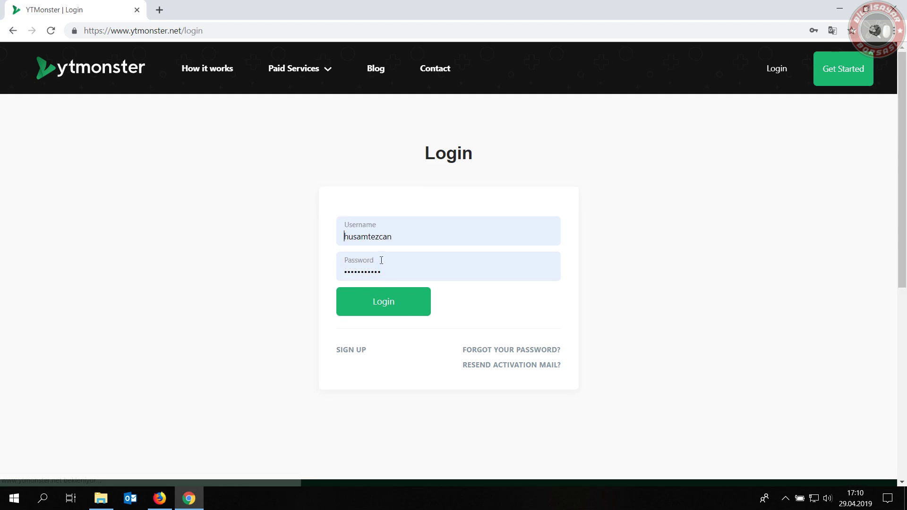
{"action": "left_click", "coordinate": [388, 308]}
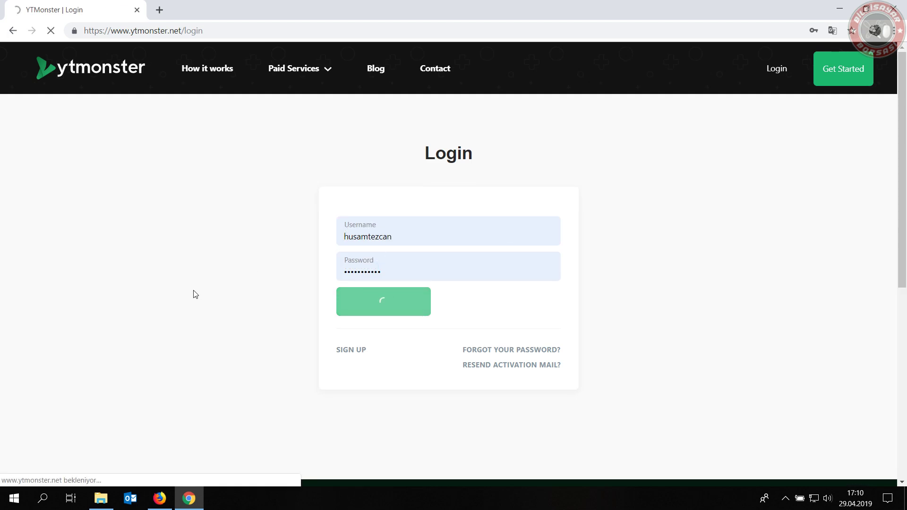
Step: Switch to Firefox and examine the dashboard's credits, daily bonus, level requirements and benefits
{"action": "left_click", "coordinate": [161, 497]}
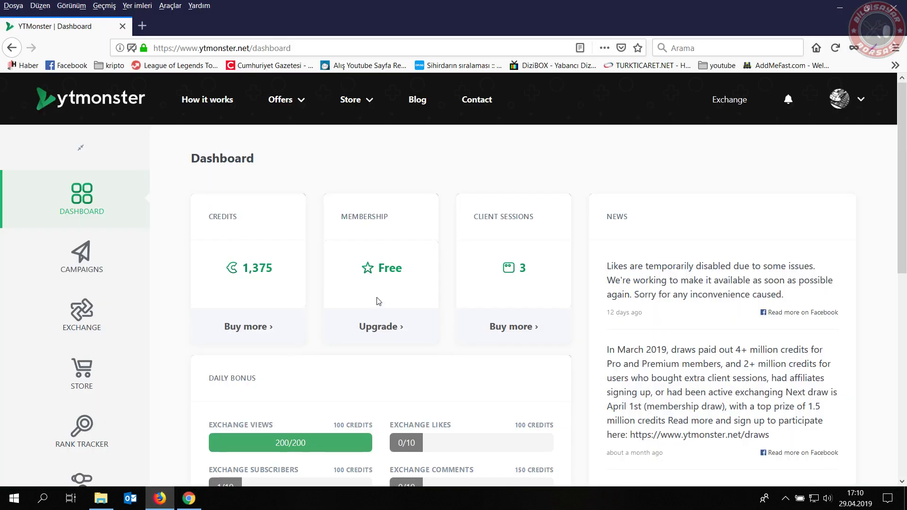
{"action": "scroll", "coordinate": [391, 295], "scroll_direction": "down", "scroll_amount": 5}
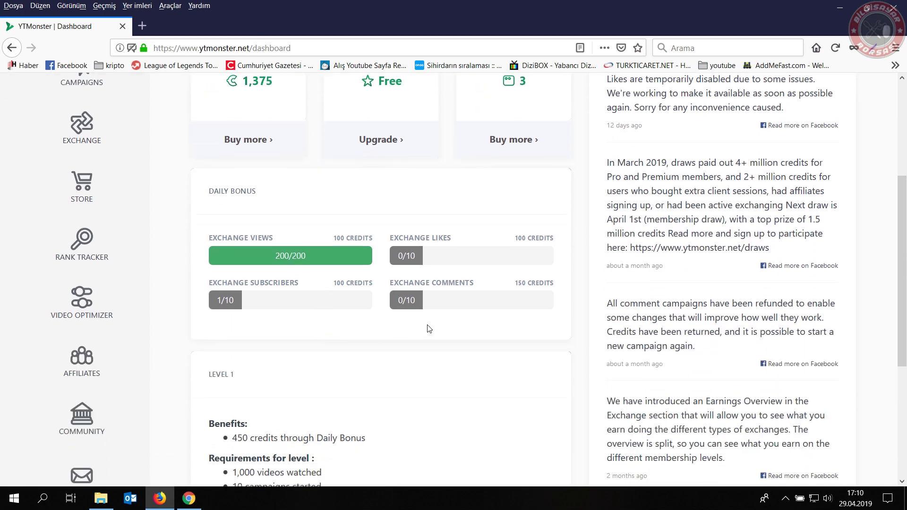
{"action": "scroll", "coordinate": [427, 384], "scroll_direction": "up", "scroll_amount": 4}
{"action": "scroll", "coordinate": [298, 339], "scroll_direction": "up", "scroll_amount": 2}
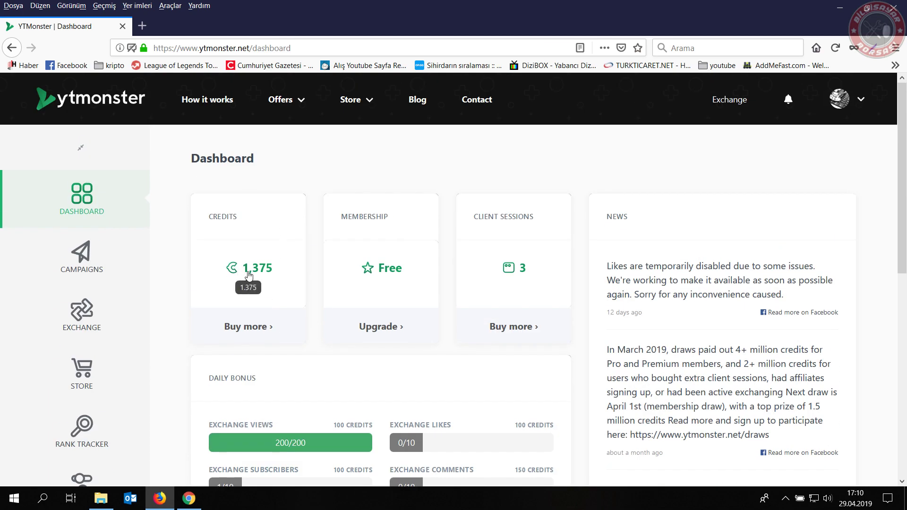
{"action": "scroll", "coordinate": [355, 243], "scroll_direction": "down", "scroll_amount": 6}
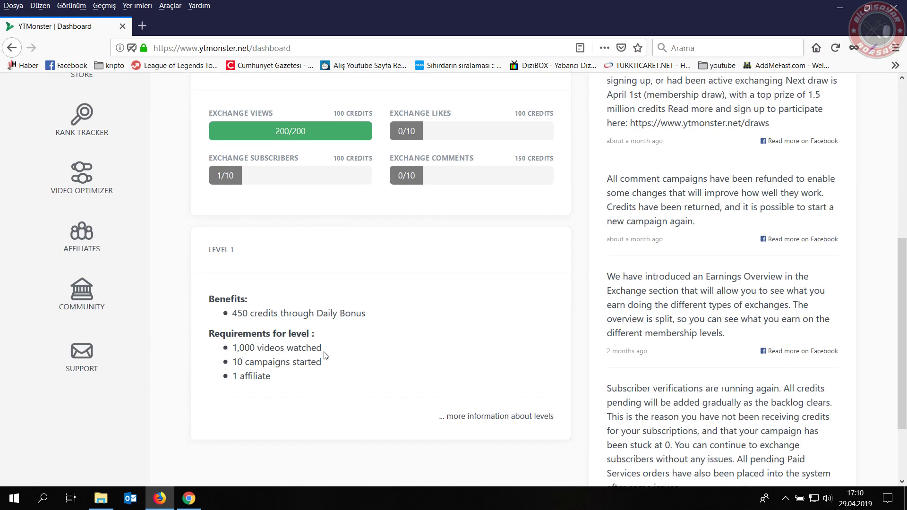
{"action": "scroll", "coordinate": [324, 356], "scroll_direction": "up", "scroll_amount": 5}
{"action": "scroll", "coordinate": [332, 318], "scroll_direction": "up", "scroll_amount": 2}
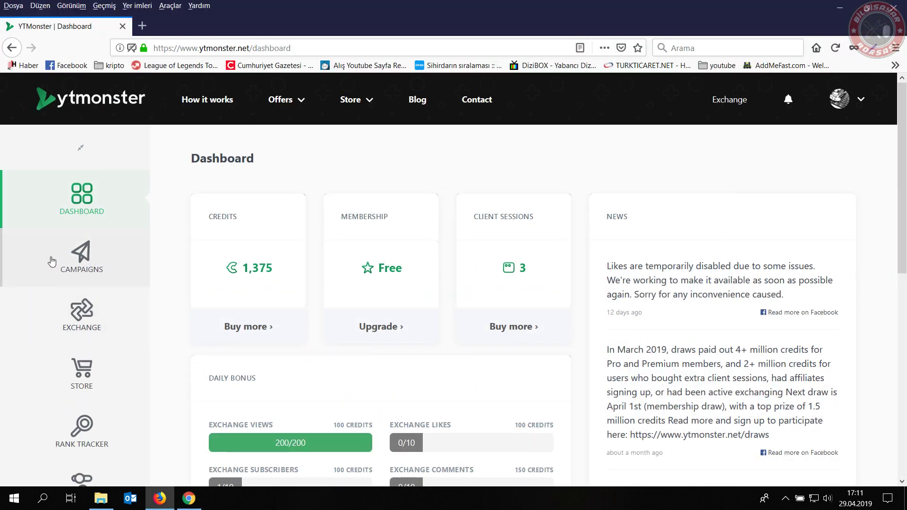
Step: Switch to Chrome, reload the YTMonster dashboard and translate the page into Turkish
{"action": "left_click", "coordinate": [188, 498]}
{"action": "right_click", "coordinate": [177, 282]}
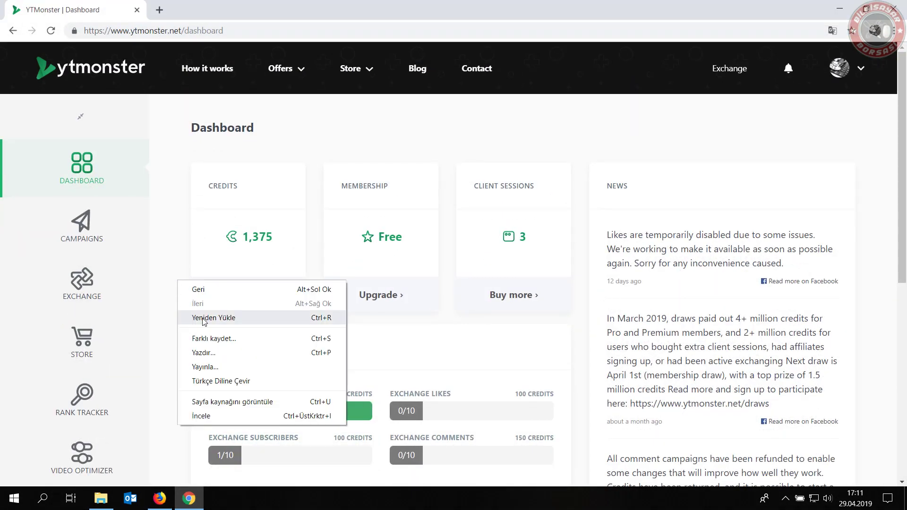
{"action": "left_click", "coordinate": [215, 317]}
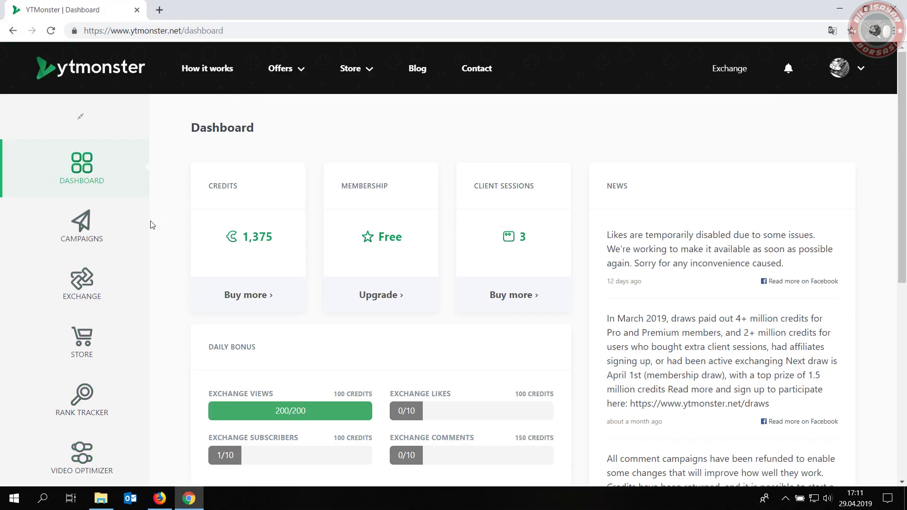
{"action": "right_click", "coordinate": [163, 224]}
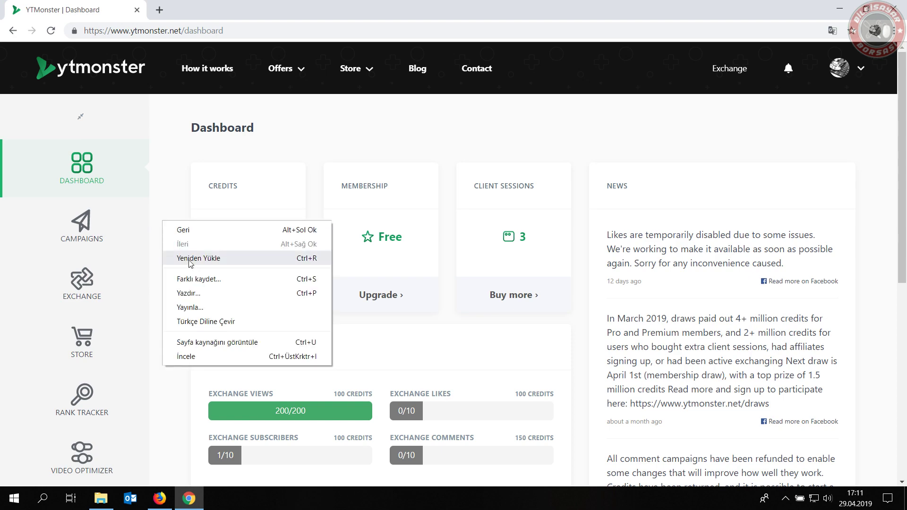
{"action": "left_click", "coordinate": [202, 307]}
Step: Switch to Firefox and start a new campaign from the Campaigns page, looking over its setup and settings fields
{"action": "key", "text": "alt+Tab"}
{"action": "left_click", "coordinate": [82, 272]}
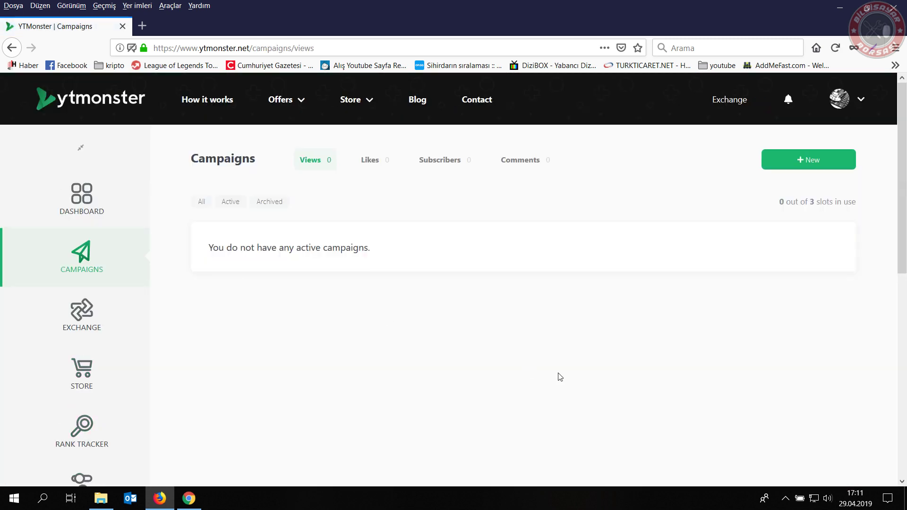
{"action": "left_click", "coordinate": [808, 160]}
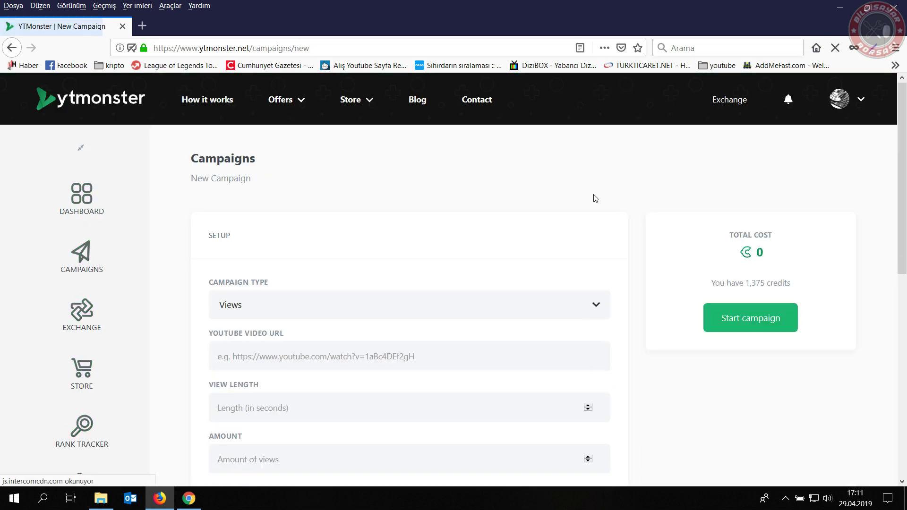
{"action": "scroll", "coordinate": [614, 321], "scroll_direction": "down", "scroll_amount": 2}
{"action": "scroll", "coordinate": [636, 334], "scroll_direction": "down", "scroll_amount": 5}
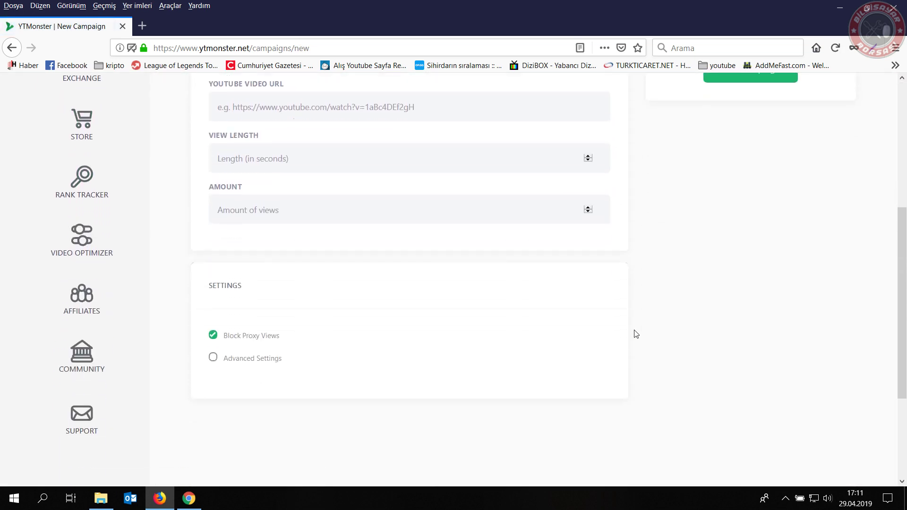
{"action": "scroll", "coordinate": [636, 334], "scroll_direction": "up", "scroll_amount": 4}
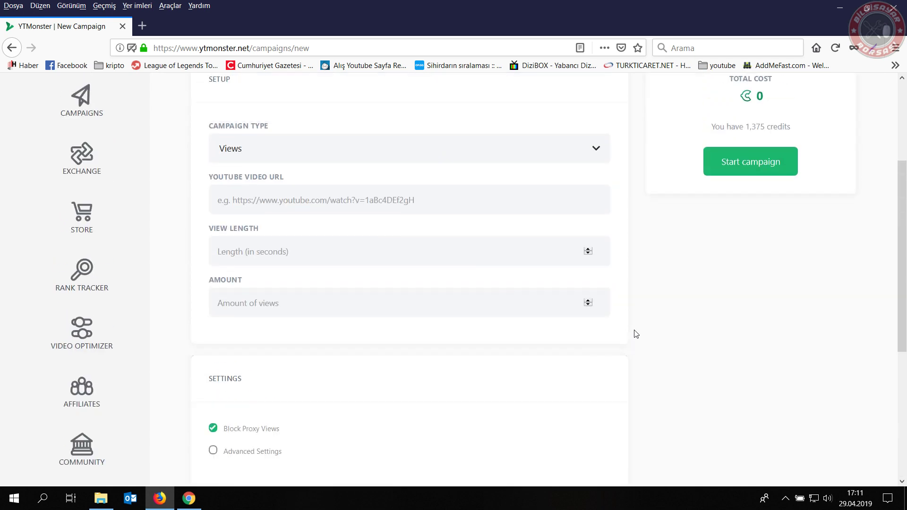
{"action": "scroll", "coordinate": [633, 334], "scroll_direction": "up", "scroll_amount": 3}
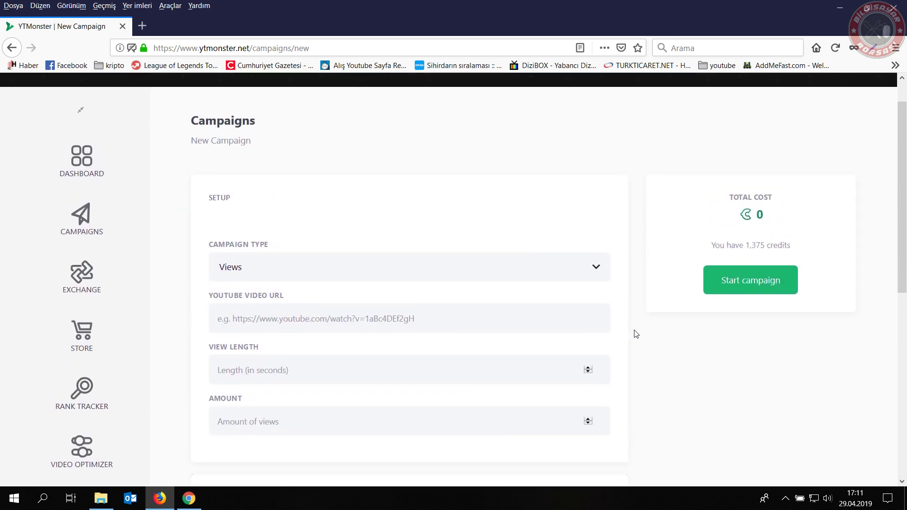
{"action": "scroll", "coordinate": [633, 334], "scroll_direction": "down", "scroll_amount": 1}
Step: Switch to Chrome and start a new campaign from the Campaigns page
{"action": "left_click", "coordinate": [189, 498]}
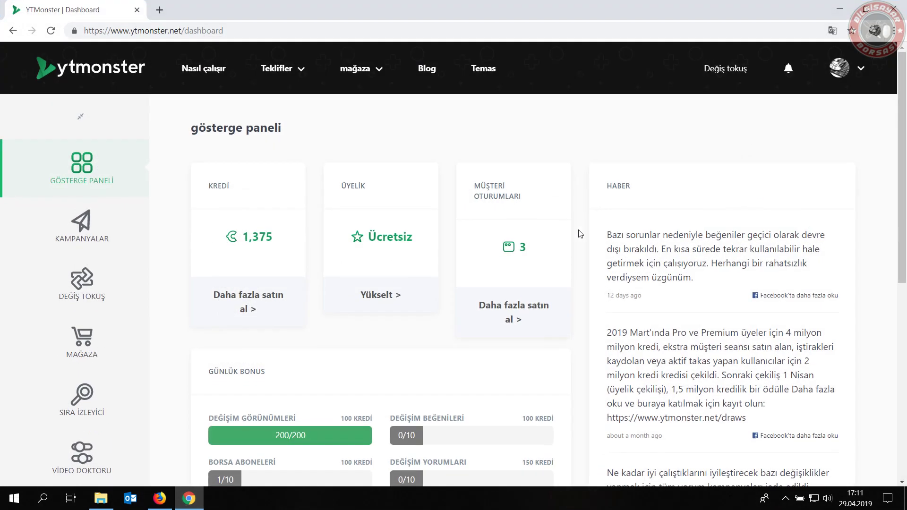
{"action": "left_click", "coordinate": [67, 203]}
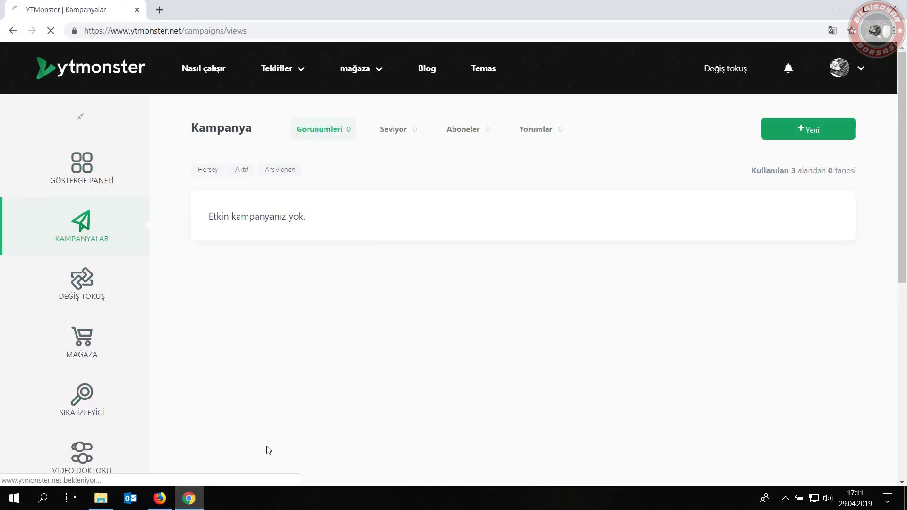
Step: Switch to Firefox and examine the new campaign form's campaign types, total cost and available credits
{"action": "left_click", "coordinate": [199, 501]}
{"action": "scroll", "coordinate": [386, 269], "scroll_direction": "up", "scroll_amount": 3}
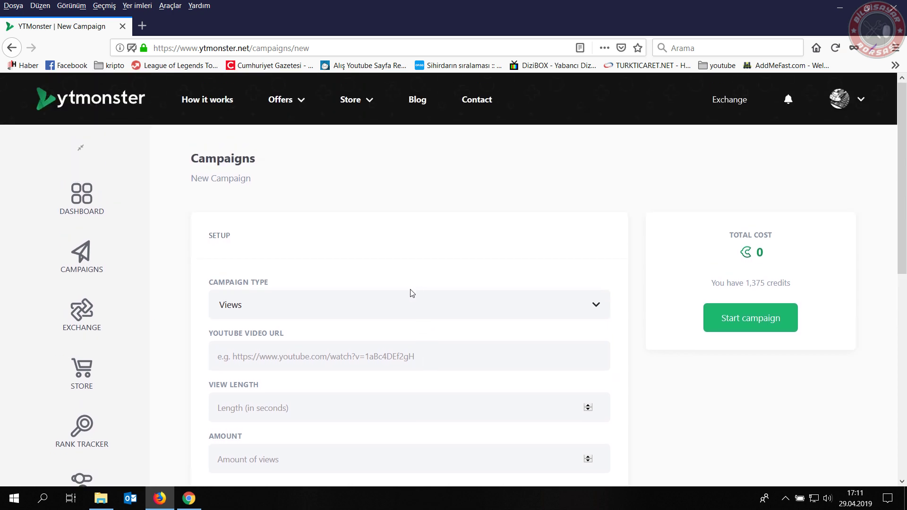
{"action": "left_click", "coordinate": [597, 306]}
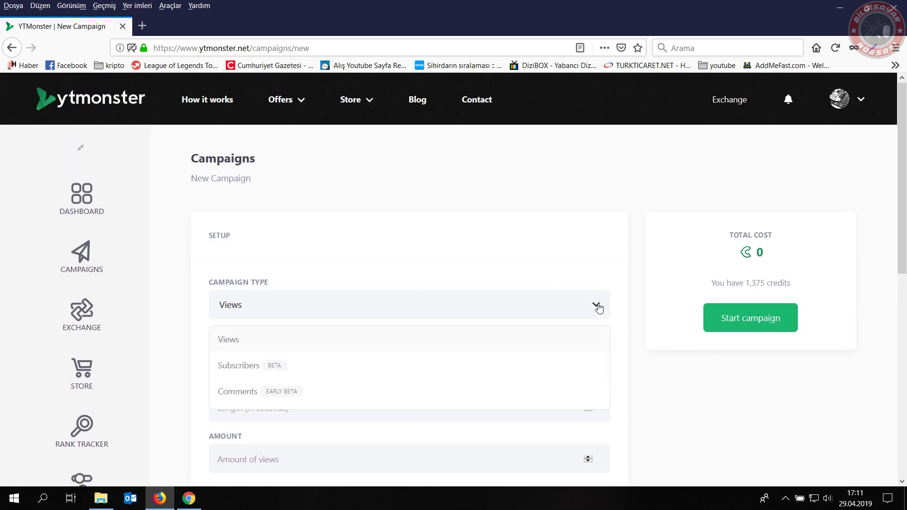
{"action": "left_click", "coordinate": [596, 306]}
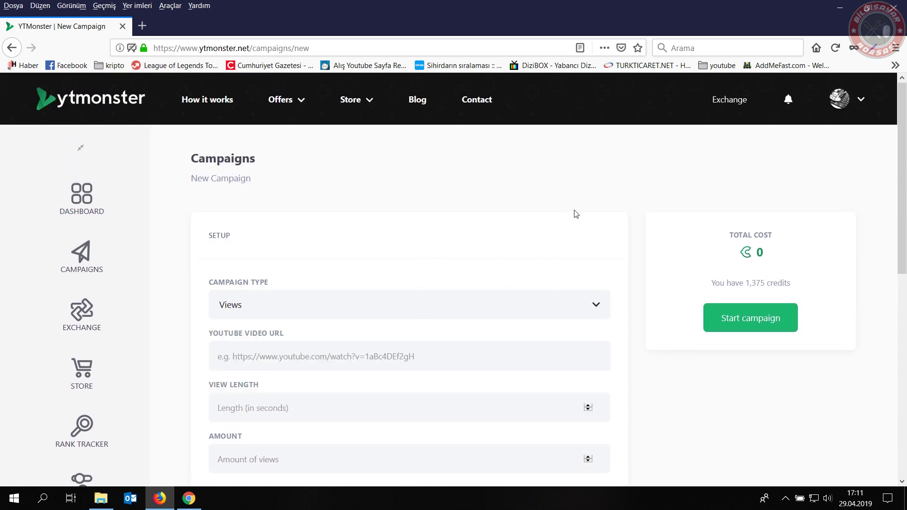
{"action": "scroll", "coordinate": [520, 304], "scroll_direction": "down", "scroll_amount": 3}
{"action": "scroll", "coordinate": [482, 369], "scroll_direction": "up", "scroll_amount": 3}
{"action": "left_click_drag", "start_coordinate": [710, 285], "coordinate": [791, 280]}
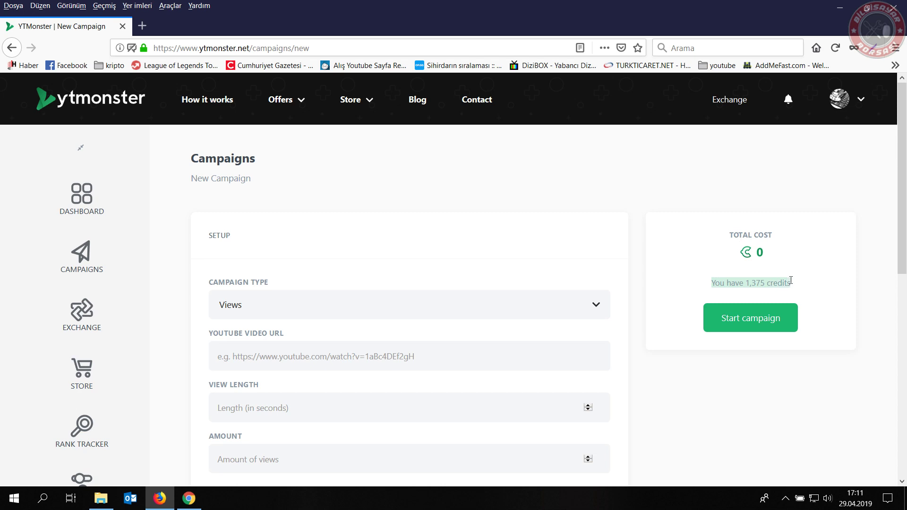
{"action": "double_click", "coordinate": [758, 253]}
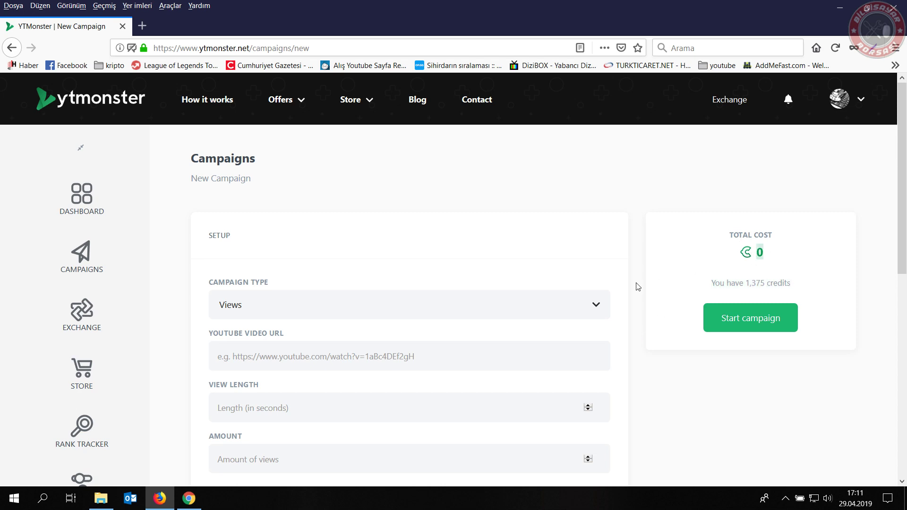
{"action": "scroll", "coordinate": [631, 341], "scroll_direction": "down", "scroll_amount": 3}
{"action": "scroll", "coordinate": [639, 303], "scroll_direction": "up", "scroll_amount": 3}
{"action": "left_click", "coordinate": [783, 256]}
{"action": "left_click_drag", "start_coordinate": [744, 282], "coordinate": [766, 278]}
{"action": "left_click", "coordinate": [823, 282]}
{"action": "scroll", "coordinate": [512, 286], "scroll_direction": "down", "scroll_amount": 1}
{"action": "scroll", "coordinate": [512, 286], "scroll_direction": "down", "scroll_amount": 2}
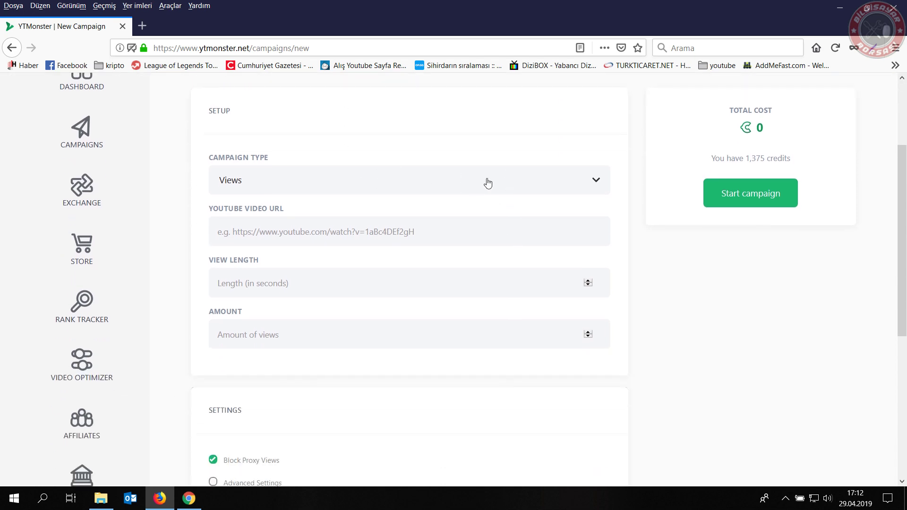
Step: Set the campaign type to Subscribers in the new campaign forms in both Firefox and Chrome
{"action": "left_click", "coordinate": [488, 183]}
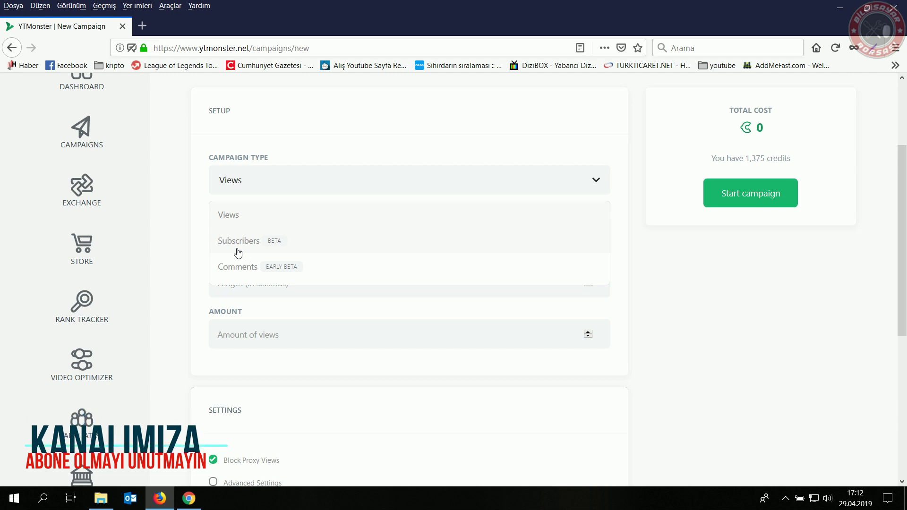
{"action": "left_click", "coordinate": [265, 244]}
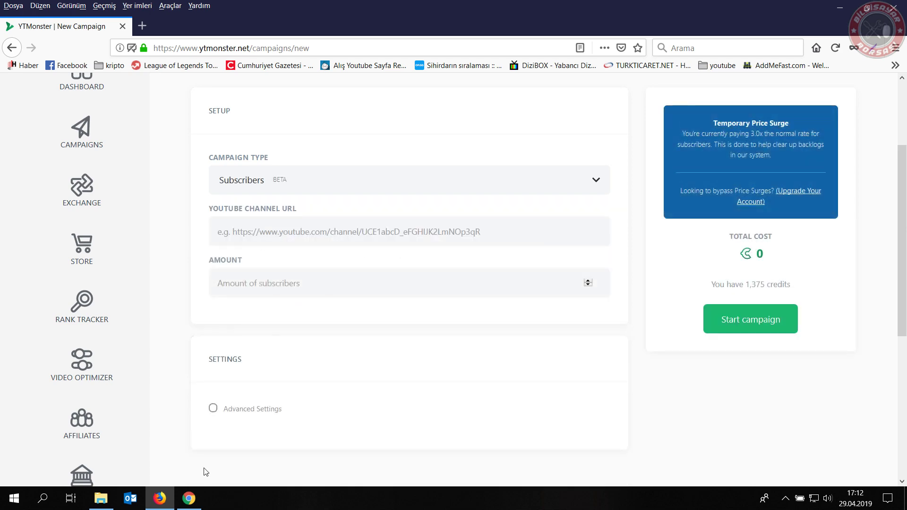
{"action": "left_click", "coordinate": [189, 498]}
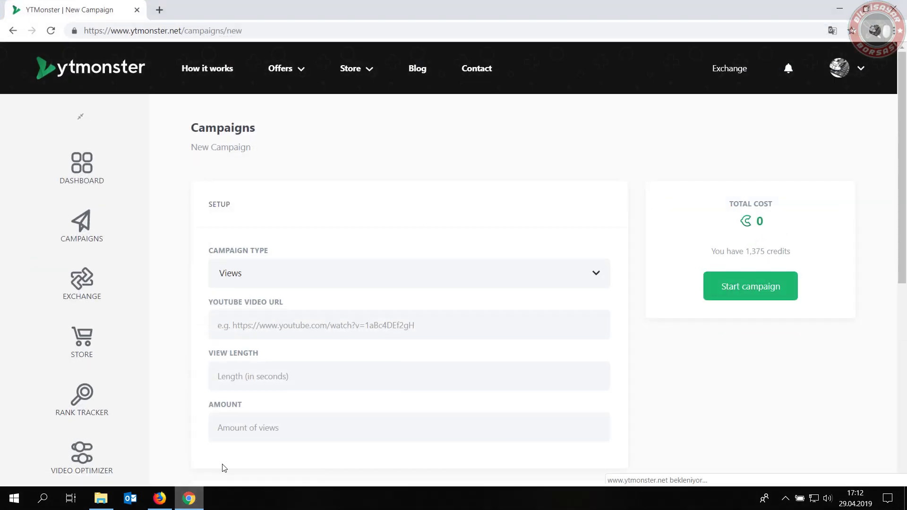
{"action": "left_click", "coordinate": [369, 277]}
{"action": "left_click", "coordinate": [237, 341]}
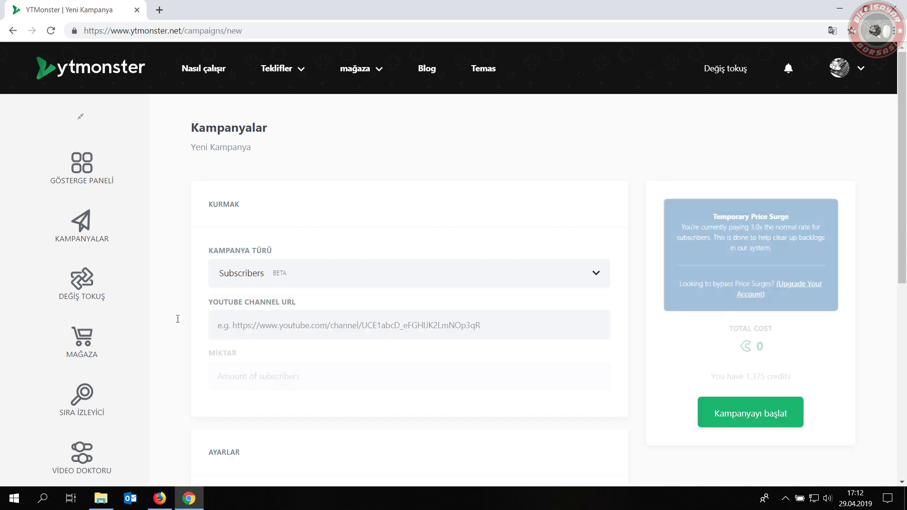
Step: Switch to Firefox and read the Temporary Price Surge notice beside the Subscribers campaign setup
{"action": "left_click", "coordinate": [189, 498]}
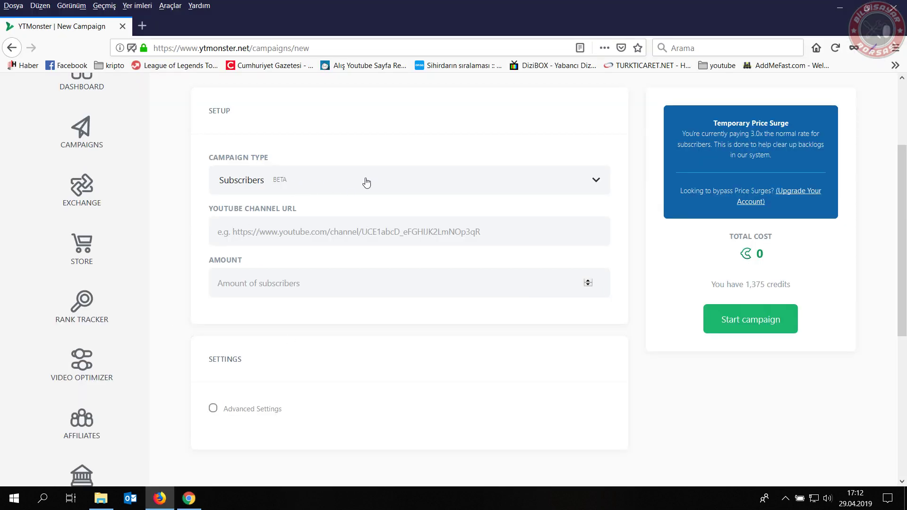
{"action": "scroll", "coordinate": [761, 231], "scroll_direction": "up", "scroll_amount": 5}
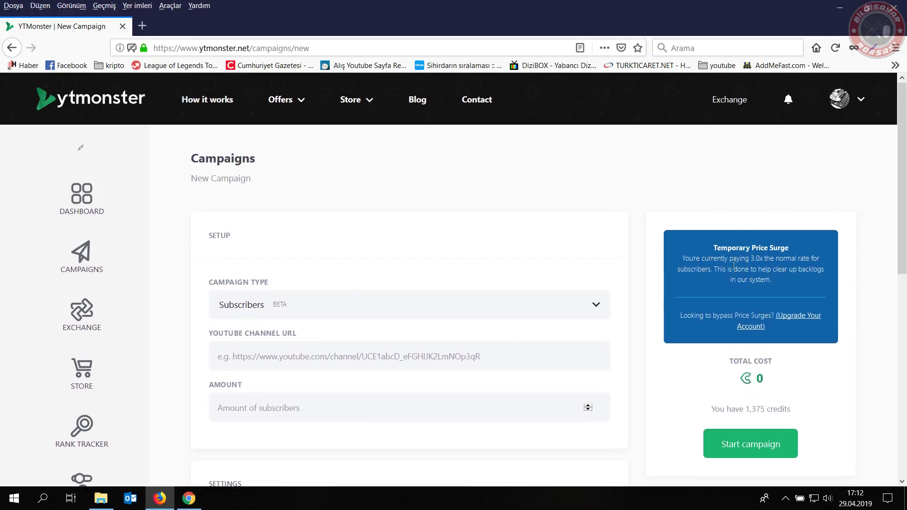
{"action": "scroll", "coordinate": [704, 282], "scroll_direction": "down", "scroll_amount": 2}
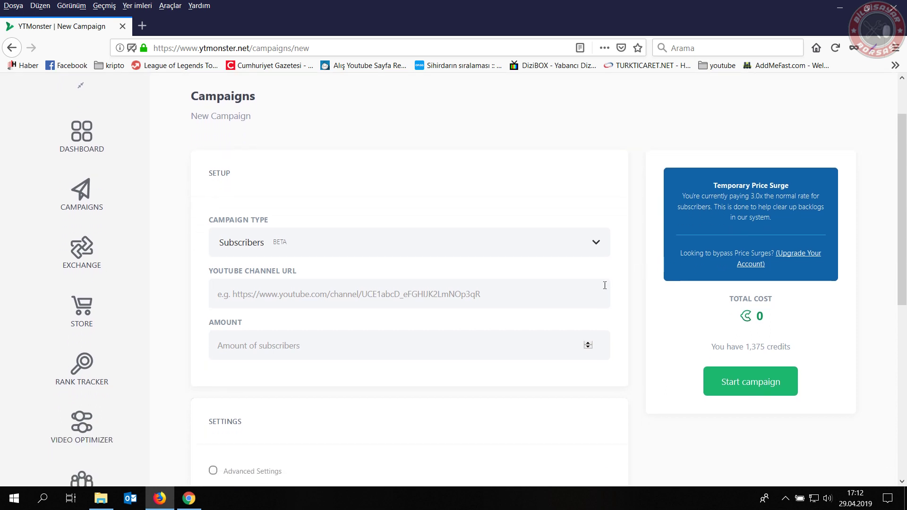
{"action": "scroll", "coordinate": [628, 269], "scroll_direction": "up", "scroll_amount": 2}
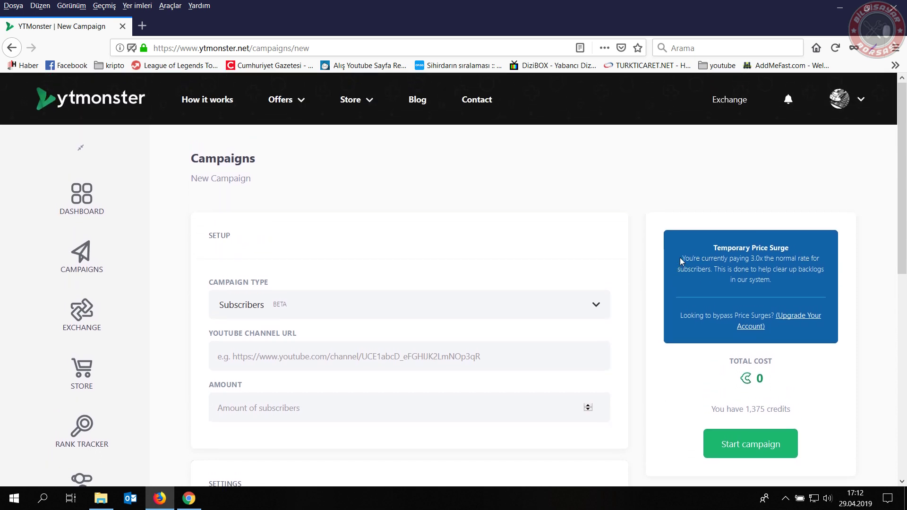
{"action": "left_click_drag", "start_coordinate": [726, 263], "coordinate": [787, 280]}
{"action": "left_click", "coordinate": [638, 305]}
{"action": "scroll", "coordinate": [638, 305], "scroll_direction": "down", "scroll_amount": 2}
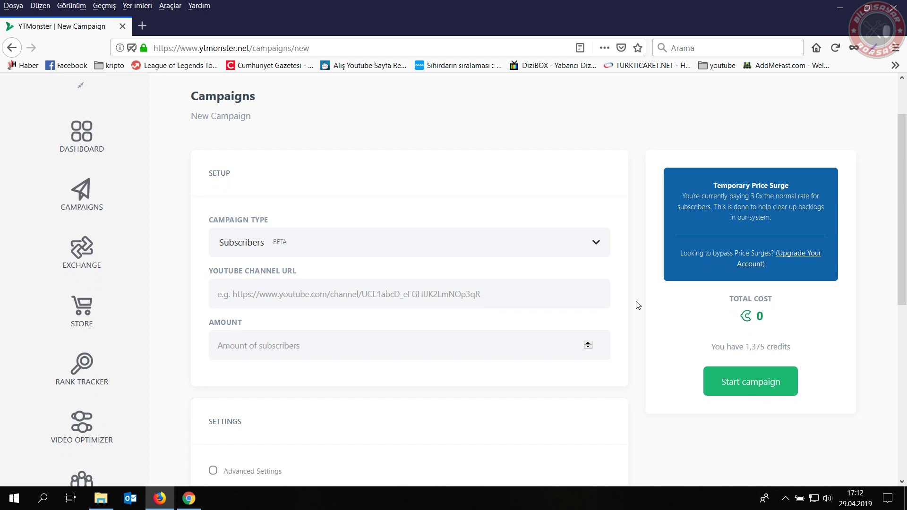
Step: Switch to Chrome and open the account upgrade page linked in the Temporary Price Surge notice
{"action": "scroll", "coordinate": [637, 304], "scroll_direction": "up", "scroll_amount": 2}
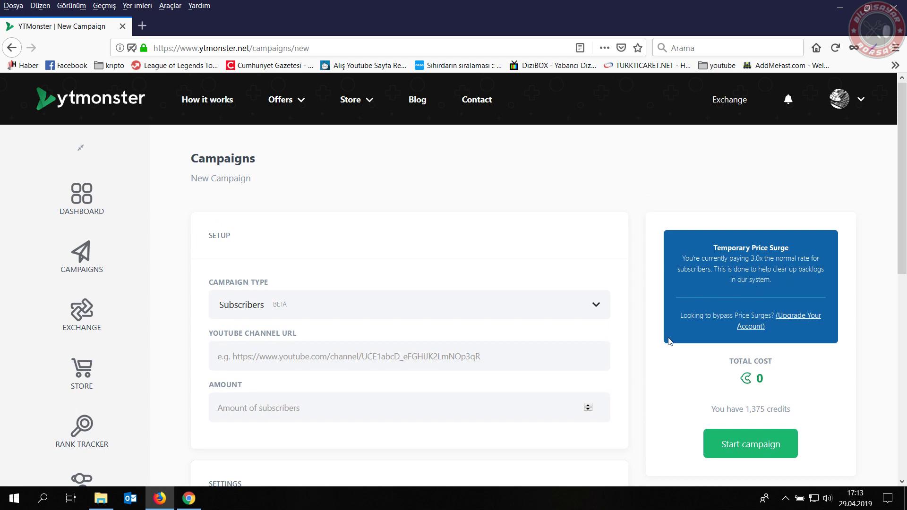
{"action": "key", "text": "alt+Tab"}
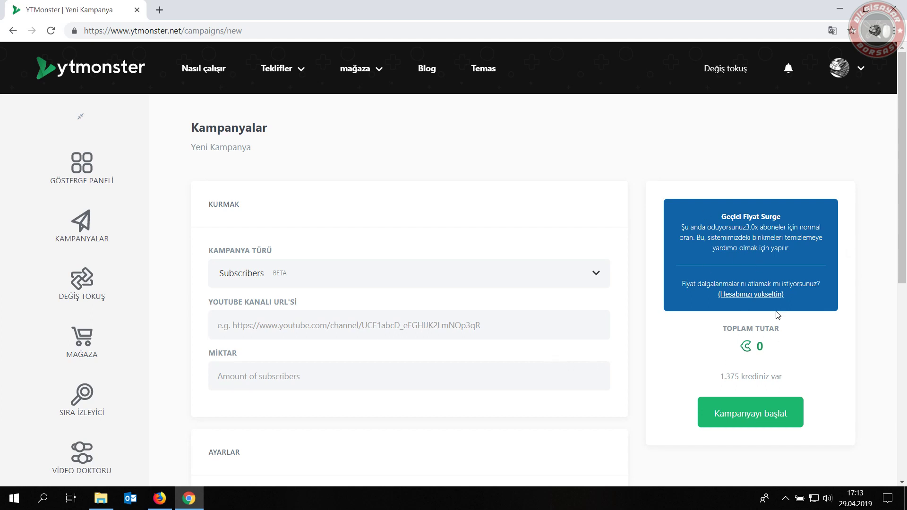
{"action": "left_click", "coordinate": [737, 300]}
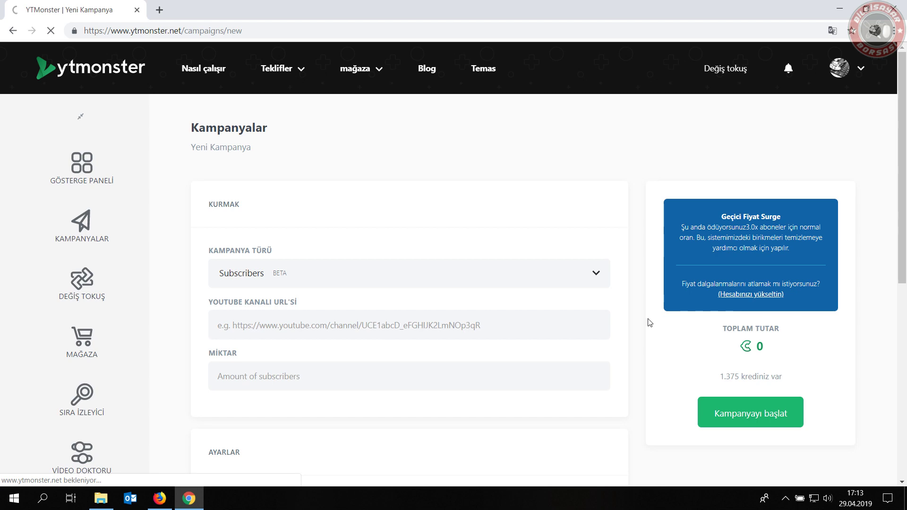
Step: Compare the features and monthly prices of the free, premium and professional plans, including which ones bypass price surges
{"action": "scroll", "coordinate": [647, 319], "scroll_direction": "down", "scroll_amount": 3}
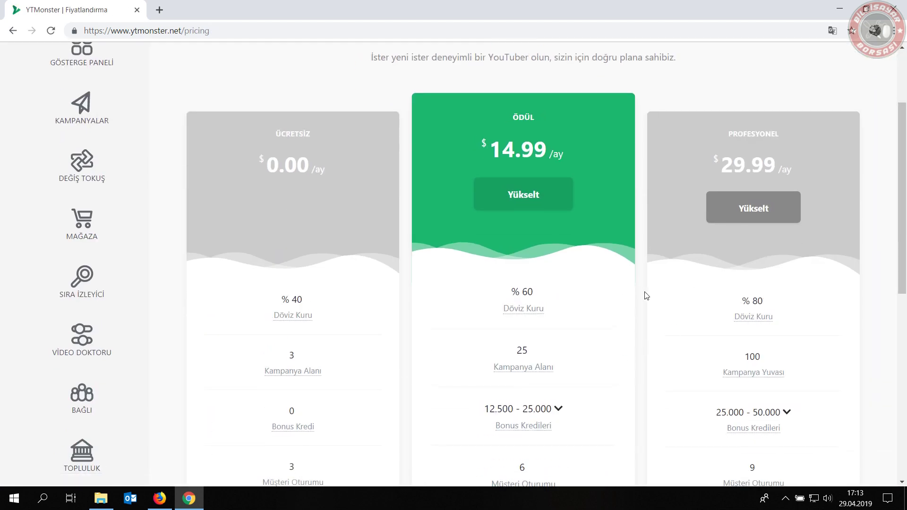
{"action": "scroll", "coordinate": [629, 371], "scroll_direction": "down", "scroll_amount": 1}
{"action": "scroll", "coordinate": [629, 371], "scroll_direction": "down", "scroll_amount": 7}
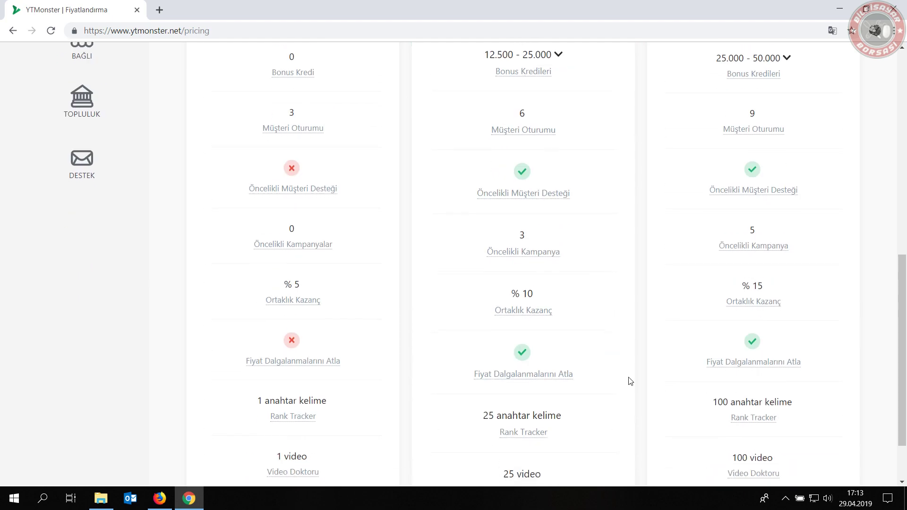
{"action": "scroll", "coordinate": [588, 378], "scroll_direction": "down", "scroll_amount": 2}
{"action": "scroll", "coordinate": [595, 402], "scroll_direction": "up", "scroll_amount": 4}
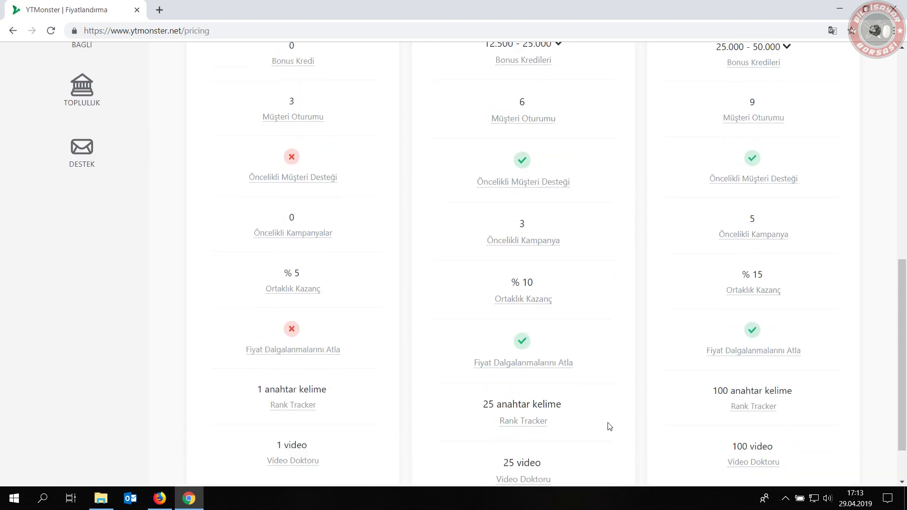
{"action": "scroll", "coordinate": [575, 313], "scroll_direction": "down", "scroll_amount": 4}
{"action": "scroll", "coordinate": [630, 326], "scroll_direction": "up", "scroll_amount": 2}
{"action": "scroll", "coordinate": [631, 338], "scroll_direction": "down", "scroll_amount": 2}
{"action": "scroll", "coordinate": [631, 338], "scroll_direction": "up", "scroll_amount": 9}
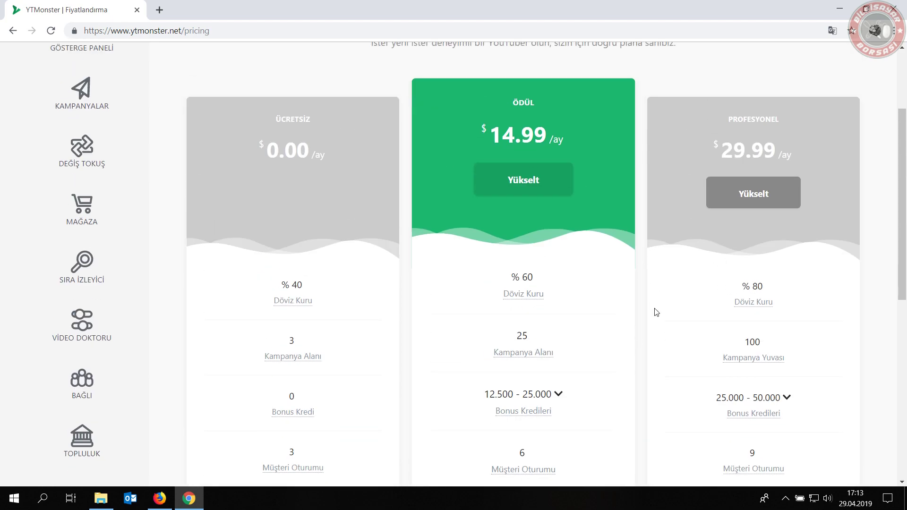
{"action": "scroll", "coordinate": [544, 336], "scroll_direction": "down", "scroll_amount": 3}
Step: Switch to Firefox, reselect Subscribers as the campaign type and highlight the YouTube Channel URL label
{"action": "left_click", "coordinate": [160, 498]}
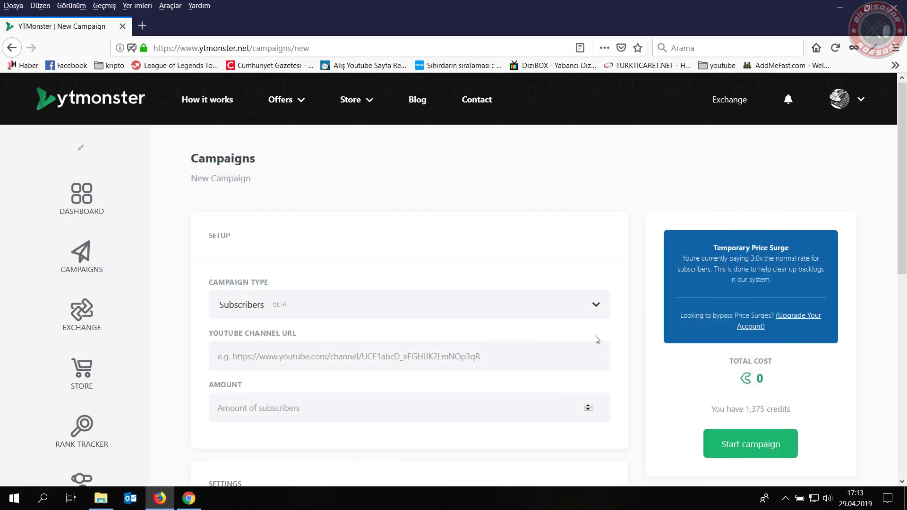
{"action": "scroll", "coordinate": [645, 355], "scroll_direction": "down", "scroll_amount": 2}
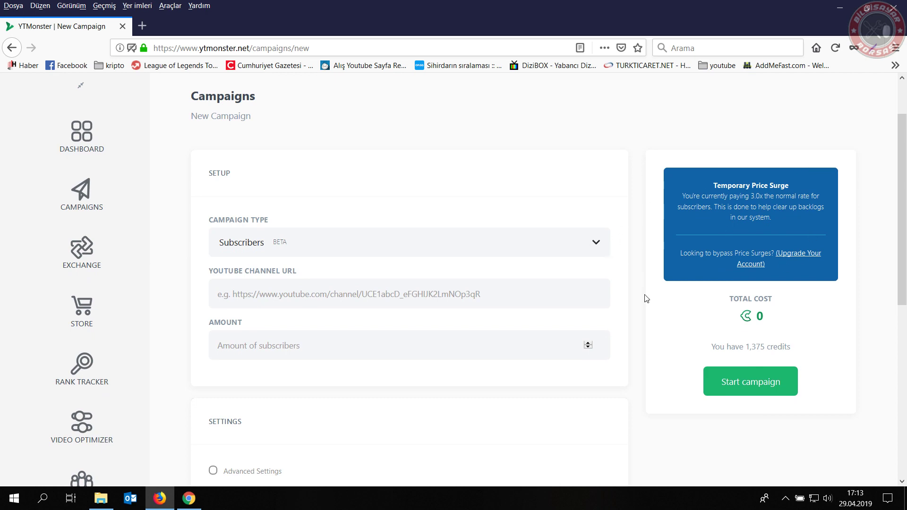
{"action": "scroll", "coordinate": [647, 298], "scroll_direction": "down", "scroll_amount": 2}
{"action": "scroll", "coordinate": [647, 255], "scroll_direction": "up", "scroll_amount": 2}
{"action": "left_click", "coordinate": [341, 246]}
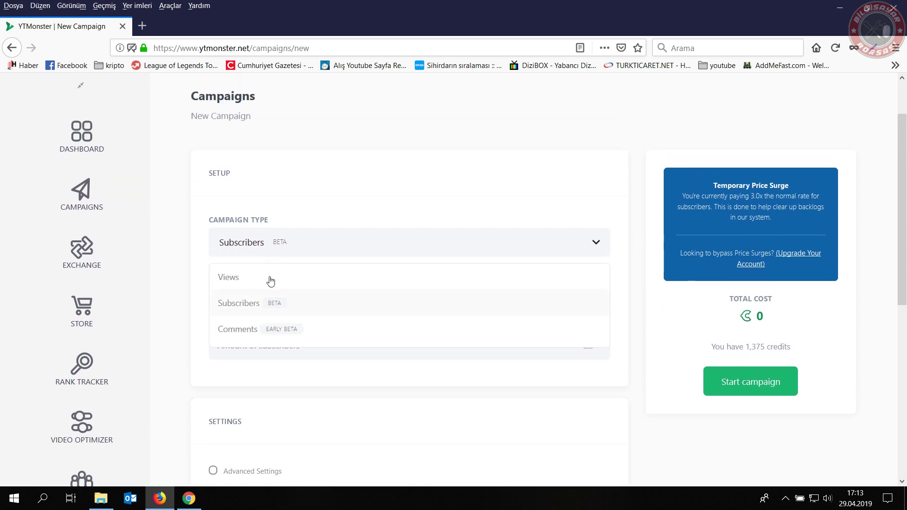
{"action": "left_click", "coordinate": [239, 305]}
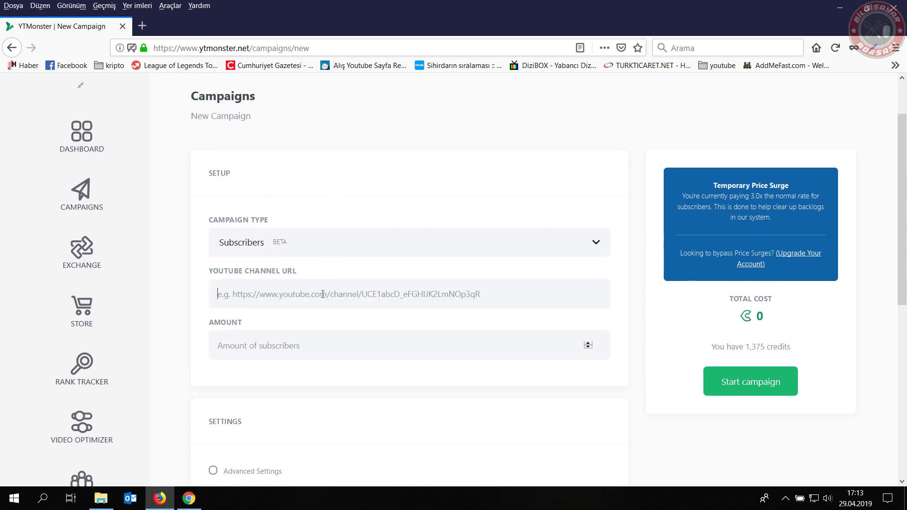
{"action": "left_click_drag", "start_coordinate": [211, 272], "coordinate": [304, 277]}
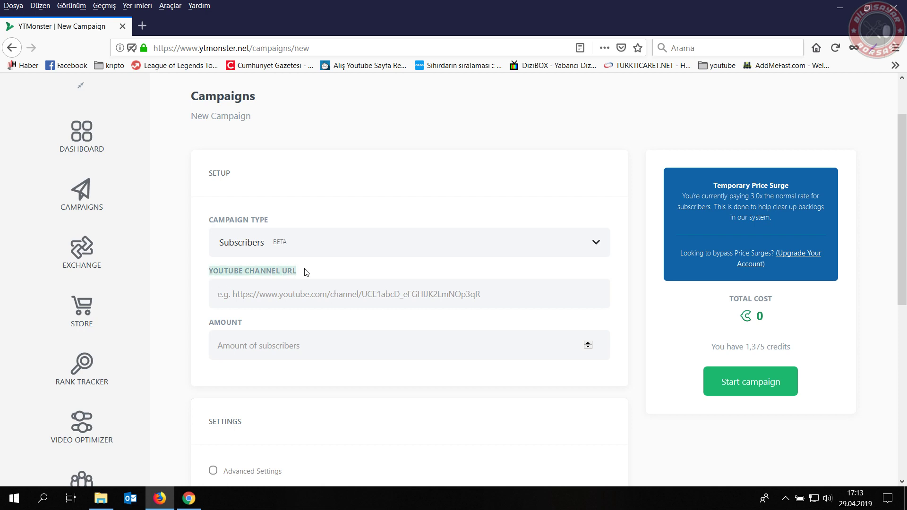
Step: Open youtube.com in a new tab, go to the account's own channel and select the channel page's web address
{"action": "left_click", "coordinate": [142, 26]}
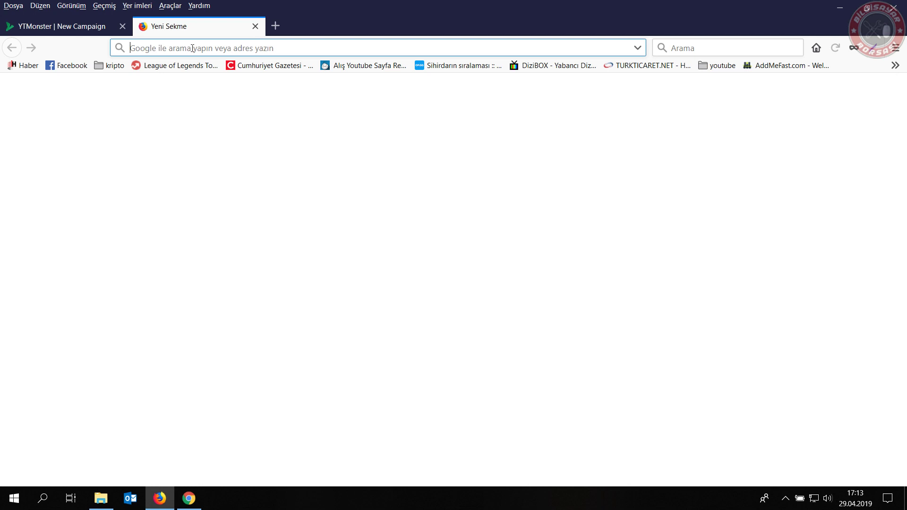
{"action": "type", "text": "youtube.com"}
{"action": "key", "text": "Return"}
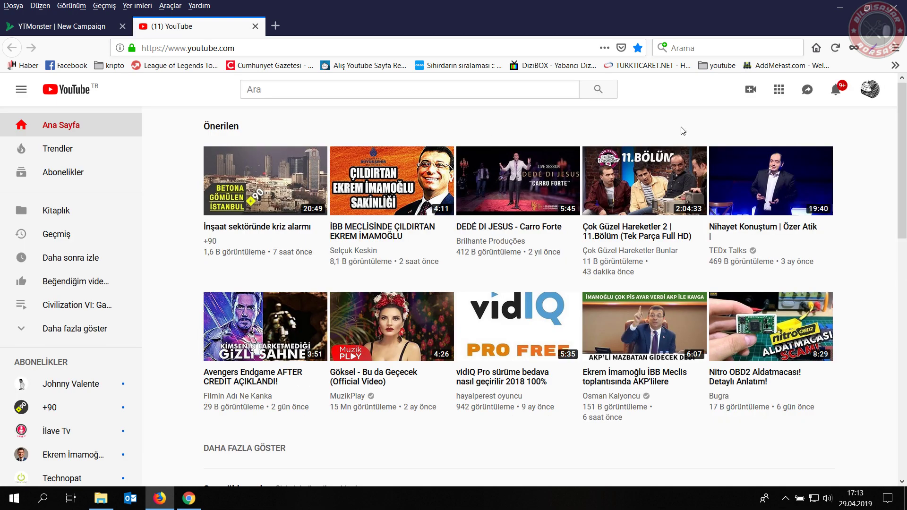
{"action": "left_click", "coordinate": [875, 94]}
{"action": "left_click", "coordinate": [775, 164]}
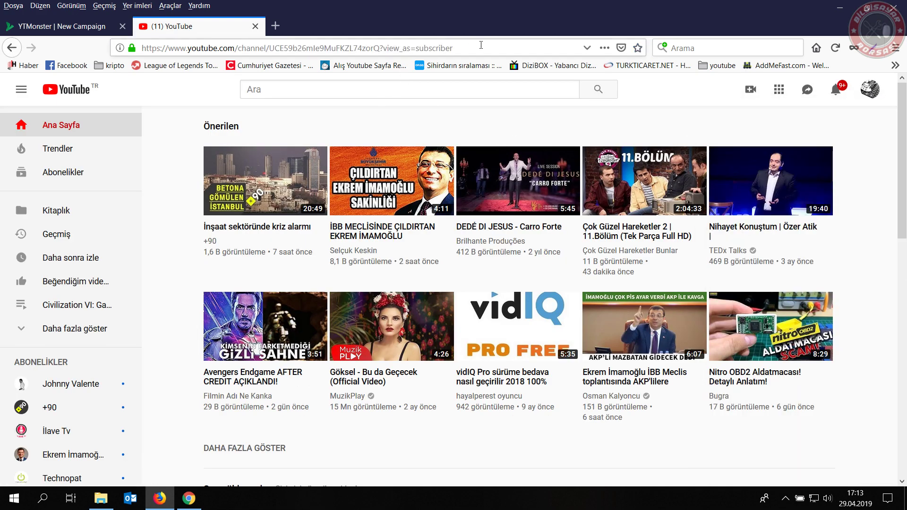
{"action": "left_click", "coordinate": [501, 48]}
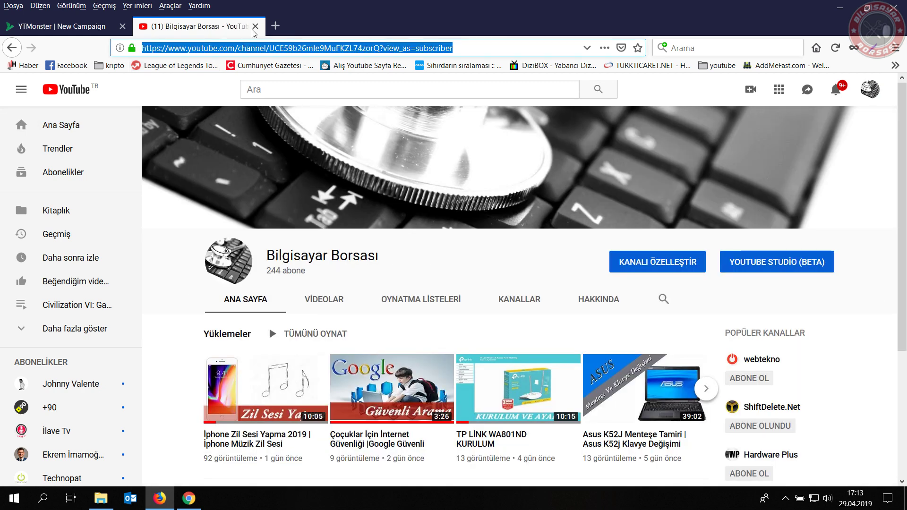
Step: Open the channel's video "İphone Zil Sesi Yapma 2019", examine its watch page and return to the channel page
{"action": "scroll", "coordinate": [349, 349], "scroll_direction": "down", "scroll_amount": 2}
{"action": "left_click", "coordinate": [250, 386]}
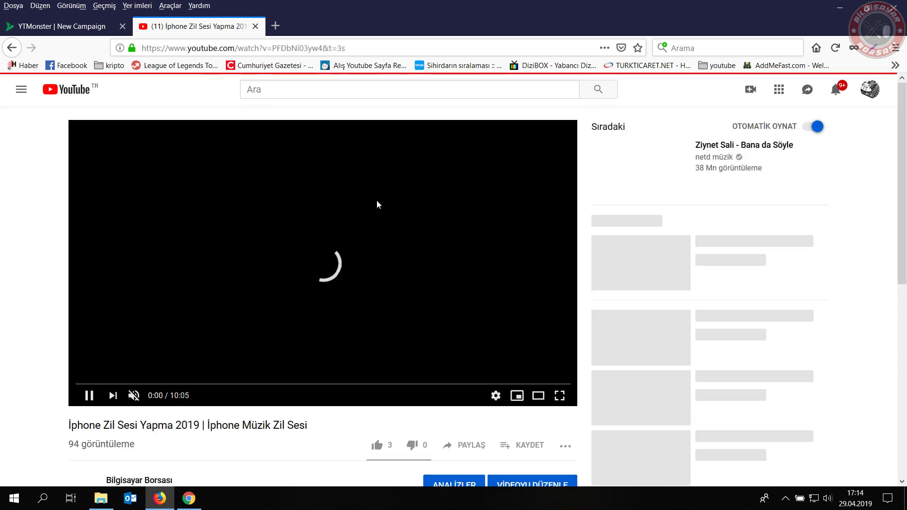
{"action": "scroll", "coordinate": [331, 416], "scroll_direction": "down", "scroll_amount": 4}
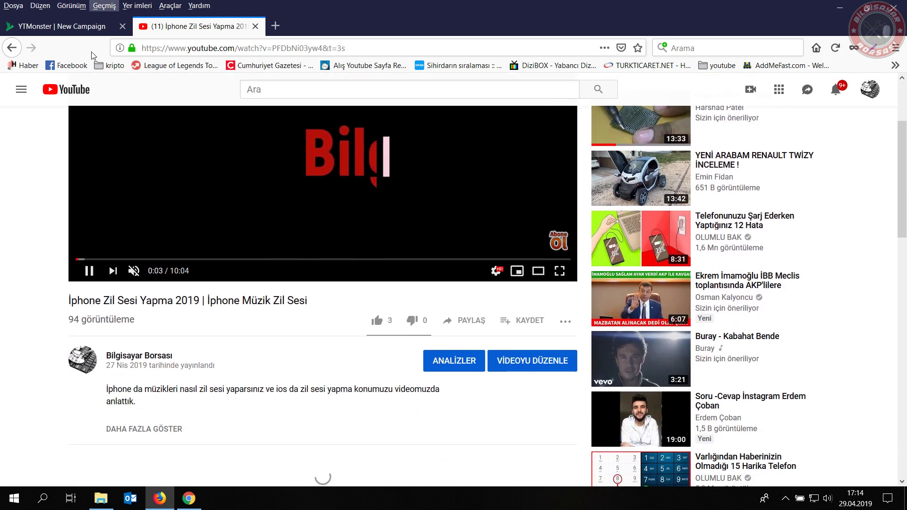
{"action": "scroll", "coordinate": [474, 419], "scroll_direction": "up", "scroll_amount": 4}
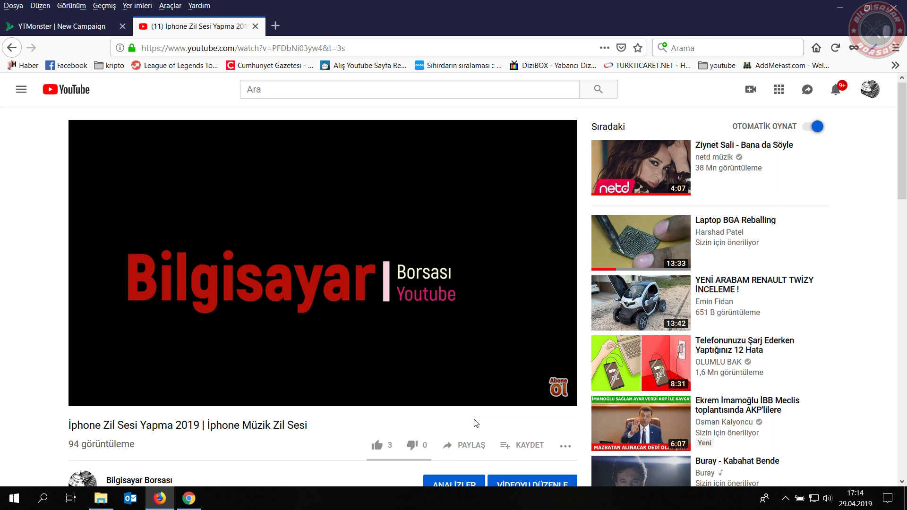
{"action": "scroll", "coordinate": [466, 430], "scroll_direction": "down", "scroll_amount": 3}
{"action": "scroll", "coordinate": [350, 380], "scroll_direction": "up", "scroll_amount": 2}
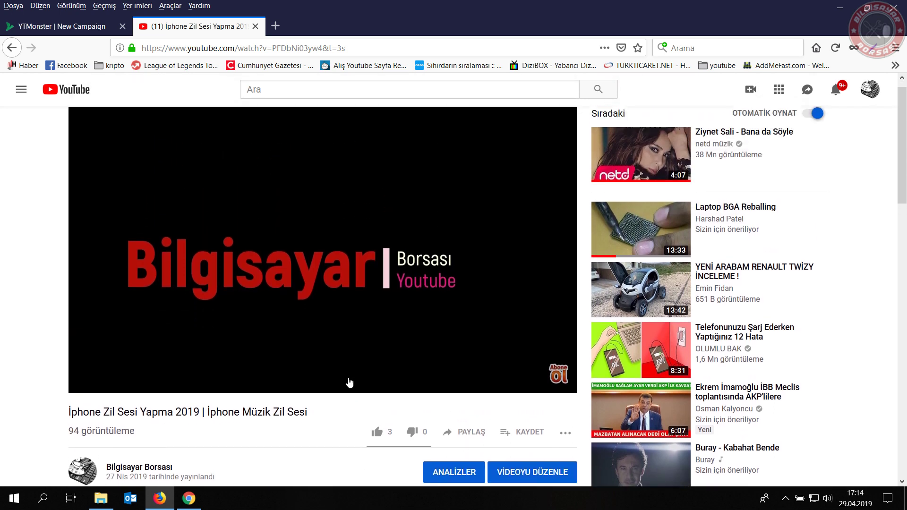
{"action": "scroll", "coordinate": [345, 383], "scroll_direction": "down", "scroll_amount": 3}
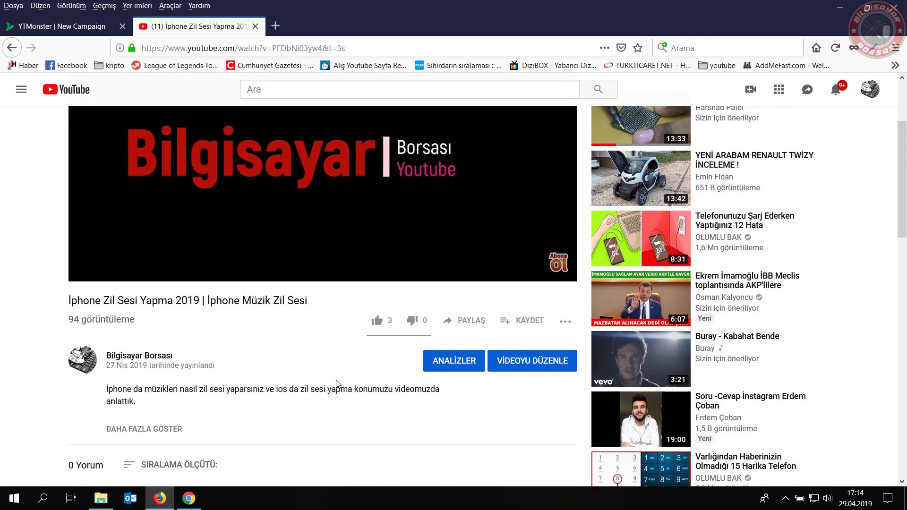
{"action": "scroll", "coordinate": [344, 364], "scroll_direction": "up", "scroll_amount": 3}
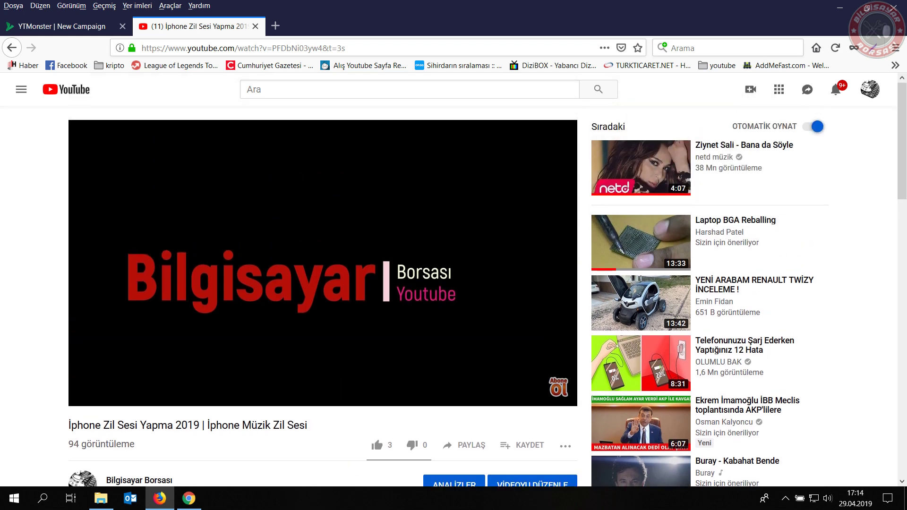
{"action": "scroll", "coordinate": [363, 361], "scroll_direction": "down", "scroll_amount": 2}
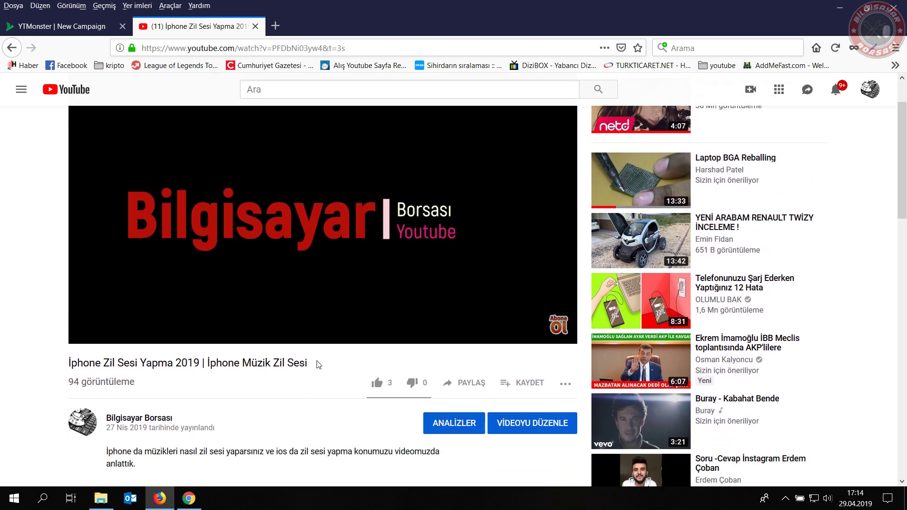
{"action": "scroll", "coordinate": [316, 378], "scroll_direction": "down", "scroll_amount": 2}
{"action": "scroll", "coordinate": [318, 367], "scroll_direction": "up", "scroll_amount": 5}
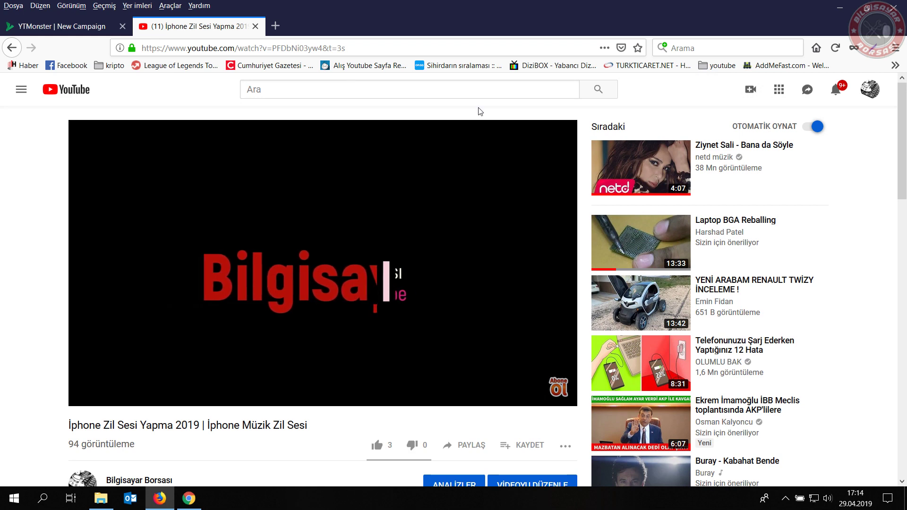
{"action": "key", "text": "alt+Left"}
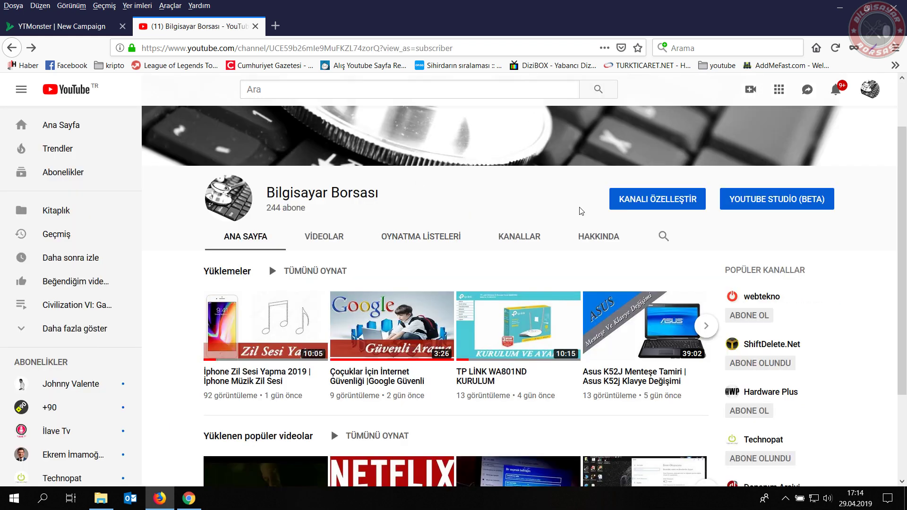
{"action": "scroll", "coordinate": [449, 236], "scroll_direction": "up", "scroll_amount": 2}
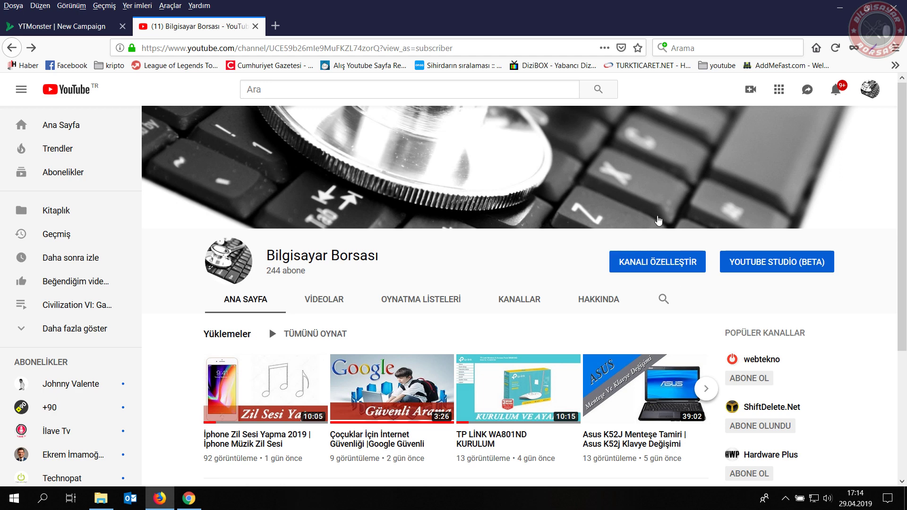
{"action": "scroll", "coordinate": [442, 340], "scroll_direction": "down", "scroll_amount": 1}
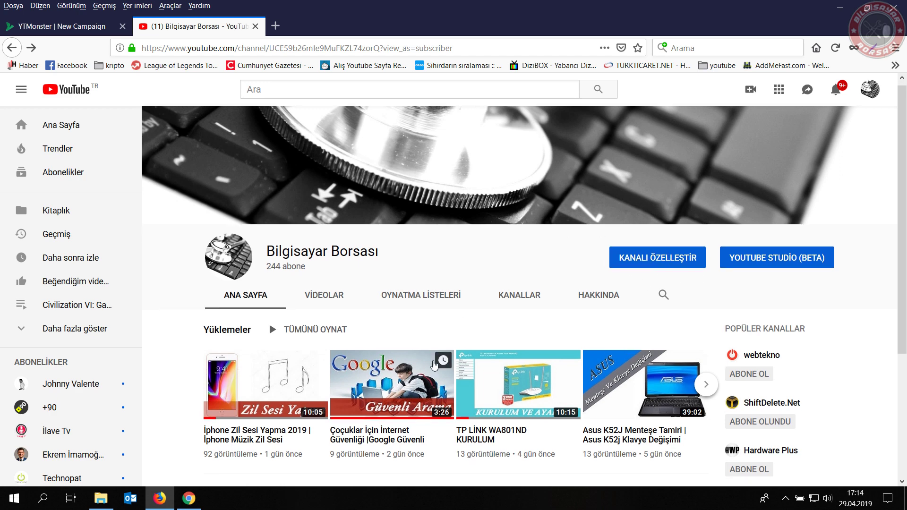
Step: Copy the web address of the "İphone Zil Sesi Yapma 2019" video from its watch page and pause the playback
{"action": "left_click", "coordinate": [244, 384]}
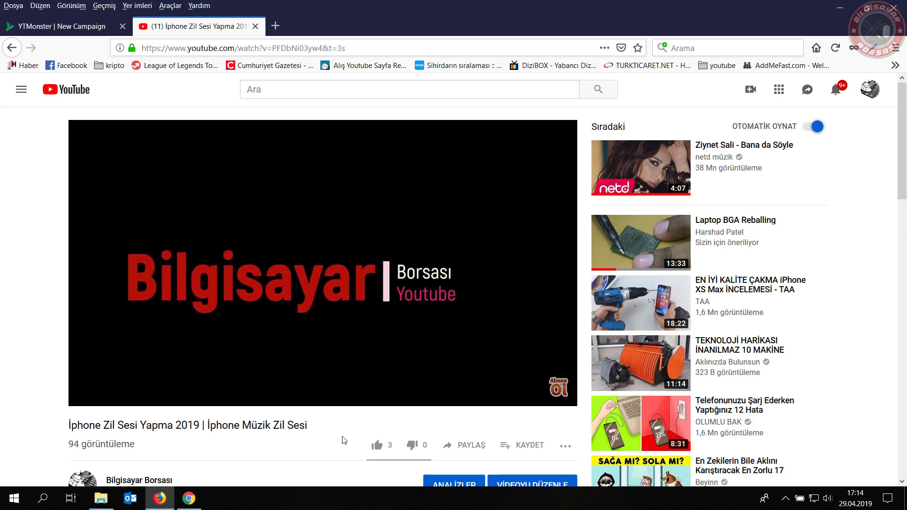
{"action": "scroll", "coordinate": [310, 437], "scroll_direction": "down", "scroll_amount": 5}
{"action": "scroll", "coordinate": [425, 406], "scroll_direction": "up", "scroll_amount": 3}
{"action": "scroll", "coordinate": [425, 402], "scroll_direction": "up", "scroll_amount": 3}
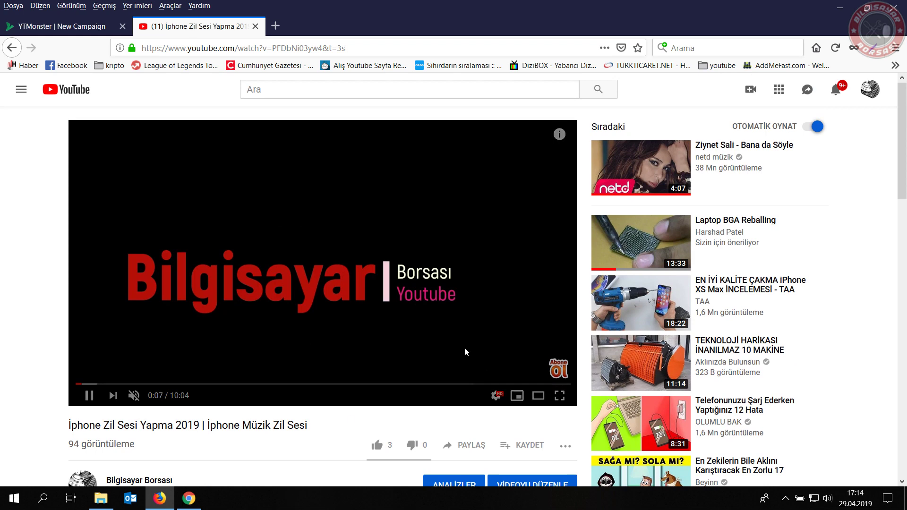
{"action": "scroll", "coordinate": [378, 331], "scroll_direction": "down", "scroll_amount": 5}
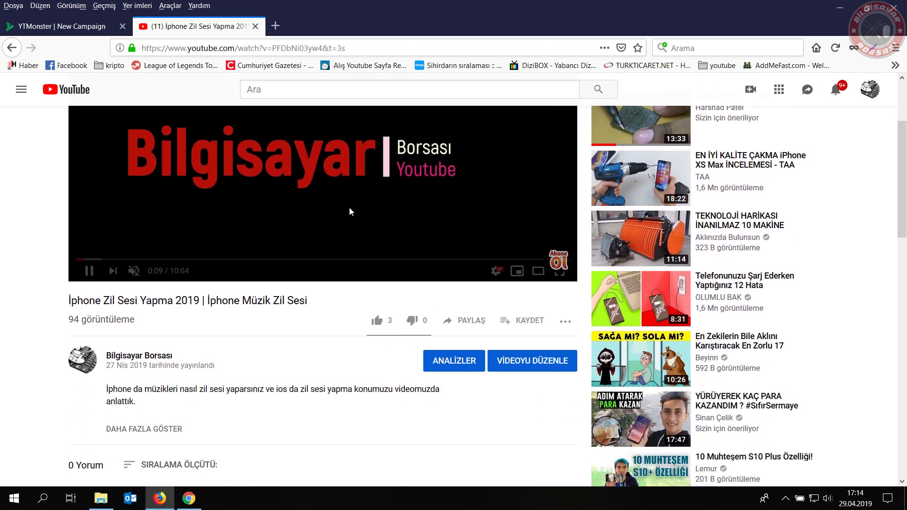
{"action": "scroll", "coordinate": [415, 195], "scroll_direction": "up", "scroll_amount": 3}
{"action": "left_click", "coordinate": [356, 48]}
{"action": "key", "text": "ctrl+c"}
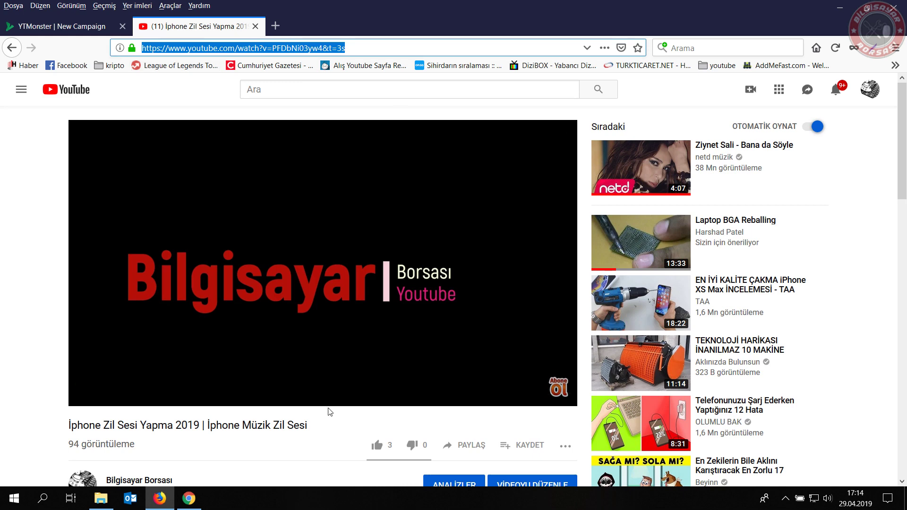
{"action": "scroll", "coordinate": [413, 373], "scroll_direction": "down", "scroll_amount": 3}
{"action": "scroll", "coordinate": [366, 363], "scroll_direction": "up", "scroll_amount": 3}
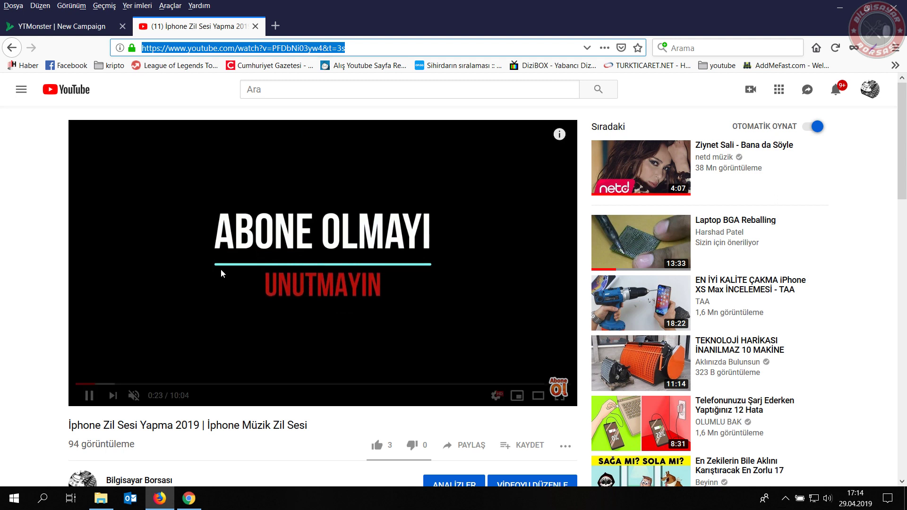
{"action": "left_click", "coordinate": [89, 395]}
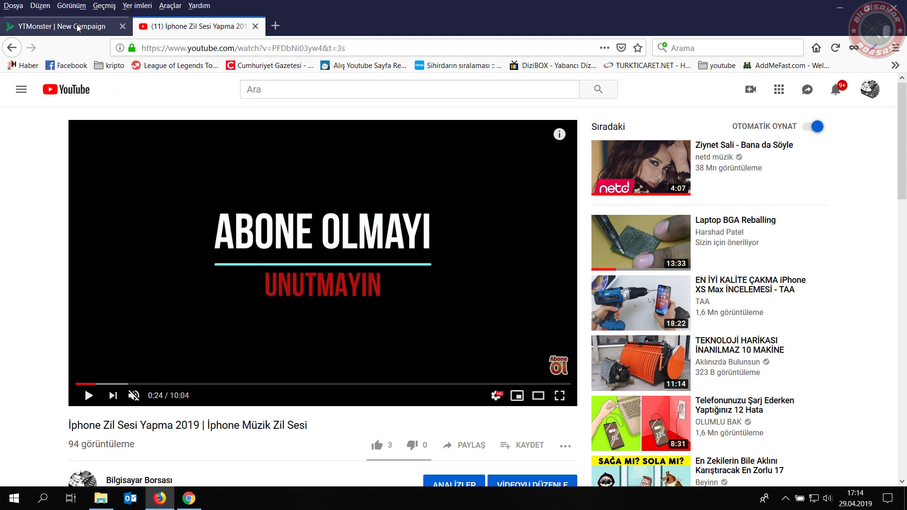
Step: Check the subscriber count on the account's own YouTube channel page and return to the YTMonster campaign form
{"action": "left_click", "coordinate": [871, 91]}
{"action": "left_click", "coordinate": [781, 156]}
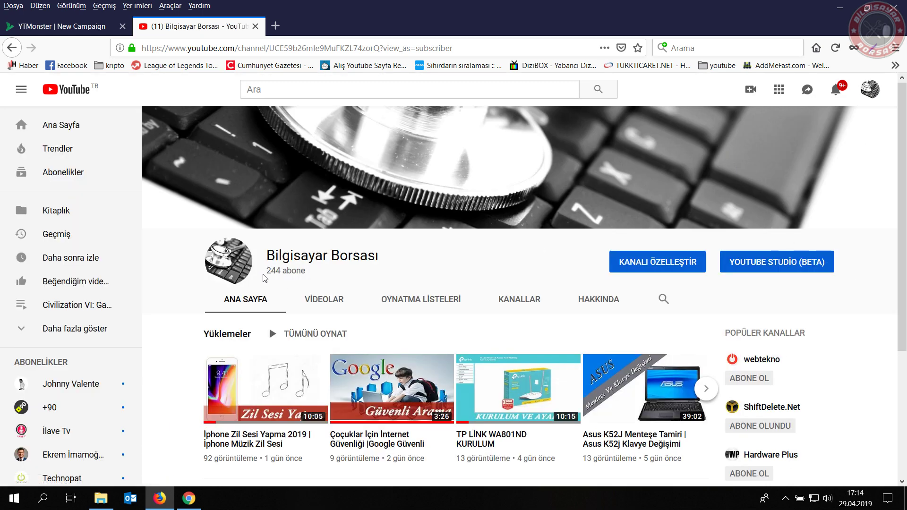
{"action": "left_click_drag", "start_coordinate": [266, 274], "coordinate": [307, 272]}
{"action": "left_click", "coordinate": [307, 273]}
{"action": "left_click", "coordinate": [94, 28]}
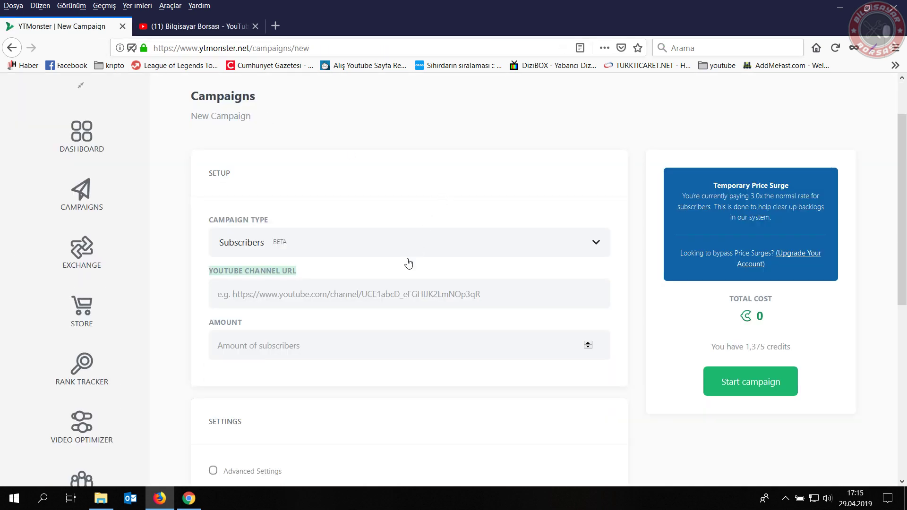
Step: Fill the campaign's YouTube channel URL with the copied "İphone Zil Sesi Yapma 2019" video address
{"action": "left_click_drag", "start_coordinate": [206, 275], "coordinate": [314, 276]}
{"action": "left_click", "coordinate": [313, 299]}
{"action": "key", "text": "ctrl+v"}
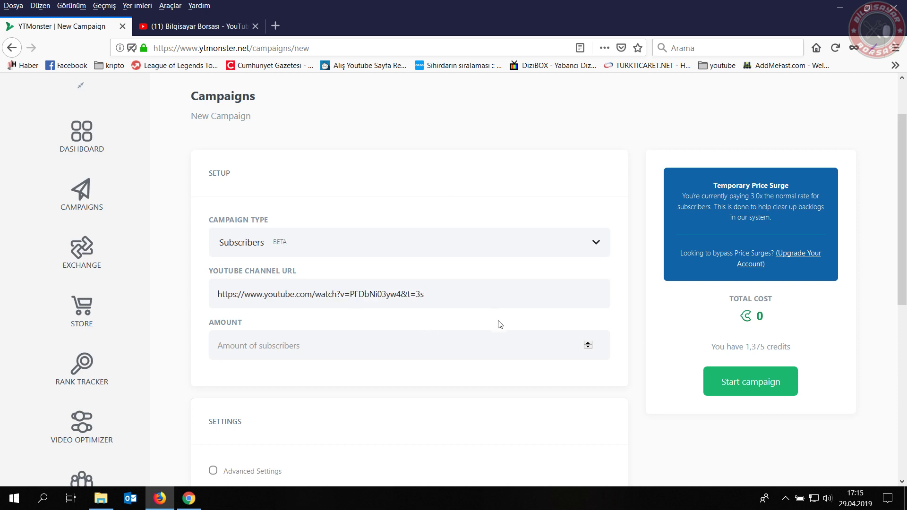
Step: Set the campaign's amount of subscribers to 1
{"action": "scroll", "coordinate": [500, 324], "scroll_direction": "down", "scroll_amount": 3}
{"action": "left_click", "coordinate": [590, 227]}
{"action": "type", "text": "1"}
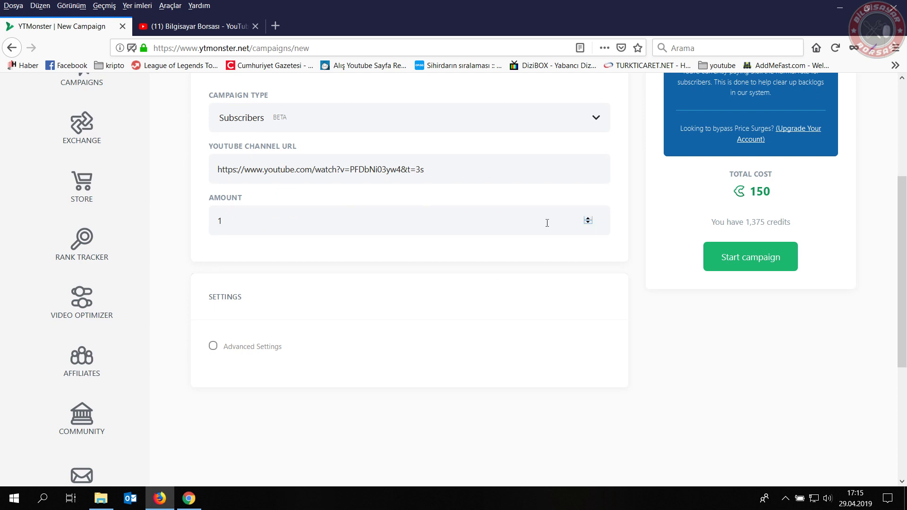
{"action": "scroll", "coordinate": [572, 303], "scroll_direction": "up", "scroll_amount": 3}
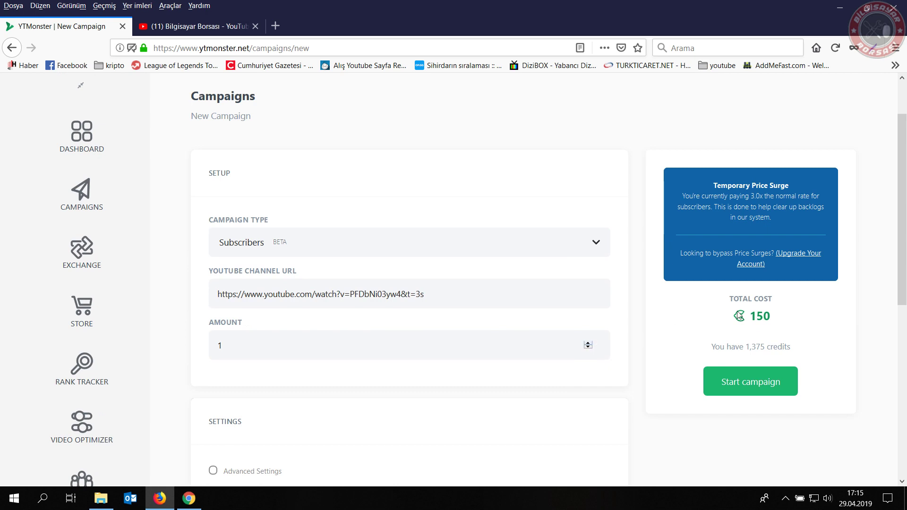
Step: Raise the amount of subscribers to 5 while checking the total cost, and check the subscriber count on the YouTube channel page
{"action": "double_click", "coordinate": [756, 315]}
{"action": "left_click", "coordinate": [587, 343]}
{"action": "double_click", "coordinate": [756, 315]}
{"action": "left_click", "coordinate": [589, 344]}
{"action": "double_click", "coordinate": [753, 316]}
{"action": "left_click", "coordinate": [274, 350]}
{"action": "left_click", "coordinate": [589, 343]}
{"action": "left_click", "coordinate": [194, 26]}
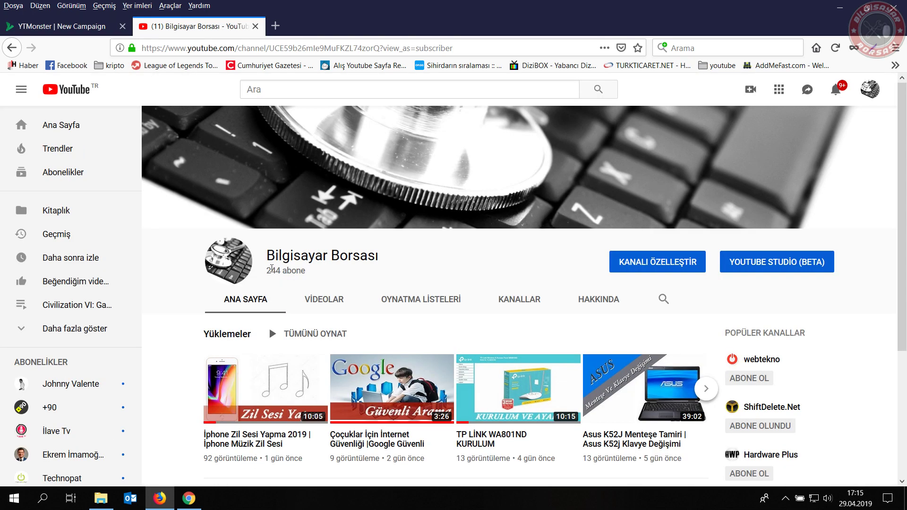
{"action": "left_click", "coordinate": [71, 26]}
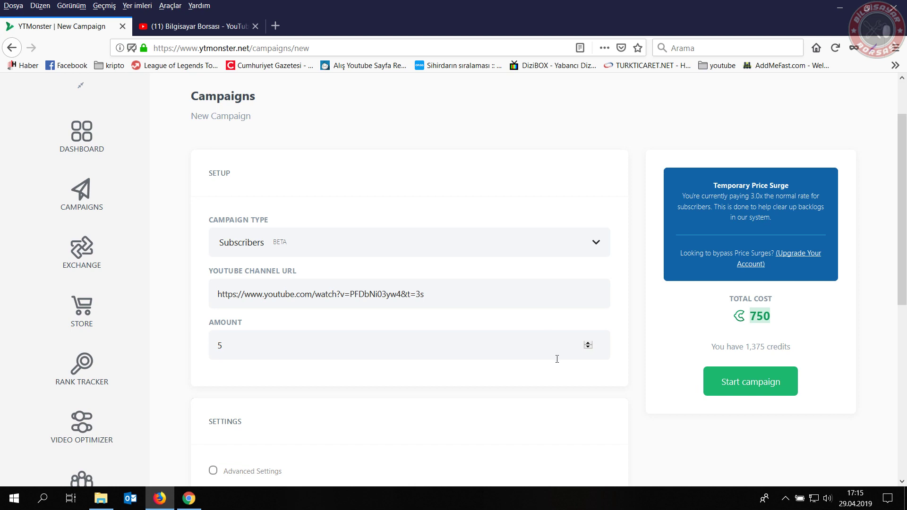
Step: Lower the campaign's amount of subscribers to 2 and review the form
{"action": "left_click", "coordinate": [589, 347]}
{"action": "left_click", "coordinate": [588, 347]}
{"action": "left_click", "coordinate": [588, 348]}
{"action": "scroll", "coordinate": [632, 352], "scroll_direction": "down", "scroll_amount": 5}
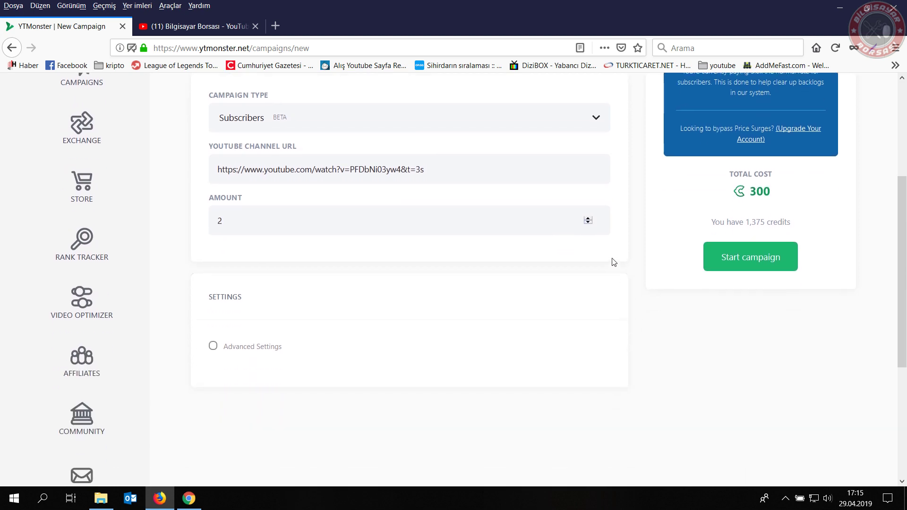
{"action": "left_click", "coordinate": [312, 218]}
{"action": "scroll", "coordinate": [477, 359], "scroll_direction": "up", "scroll_amount": 2}
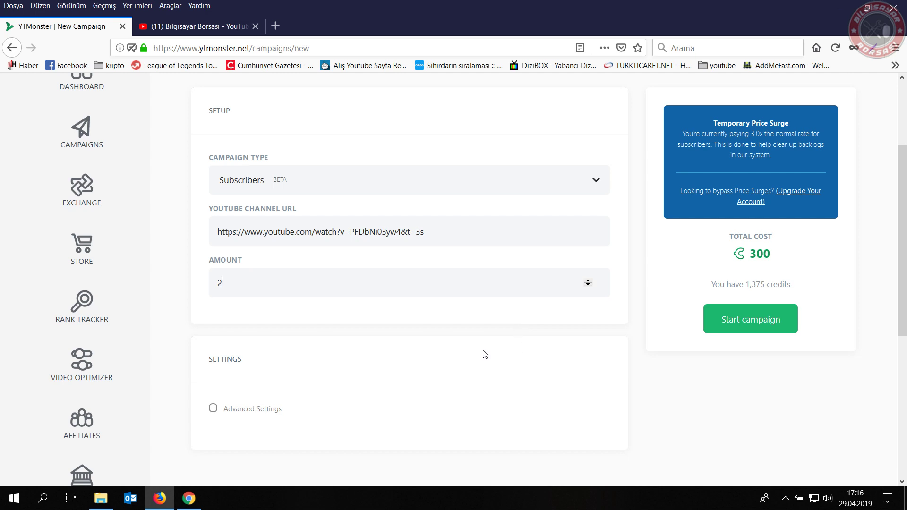
{"action": "scroll", "coordinate": [483, 354], "scroll_direction": "down", "scroll_amount": 2}
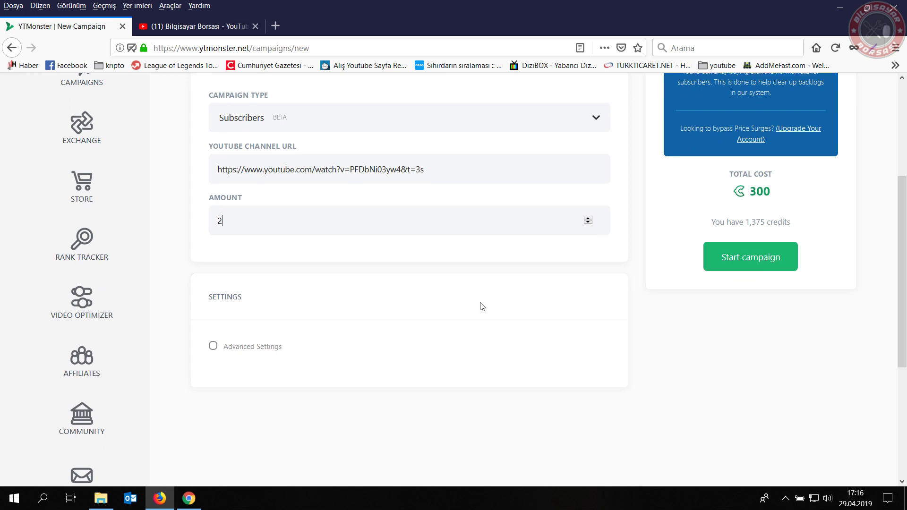
{"action": "scroll", "coordinate": [536, 337], "scroll_direction": "up", "scroll_amount": 2}
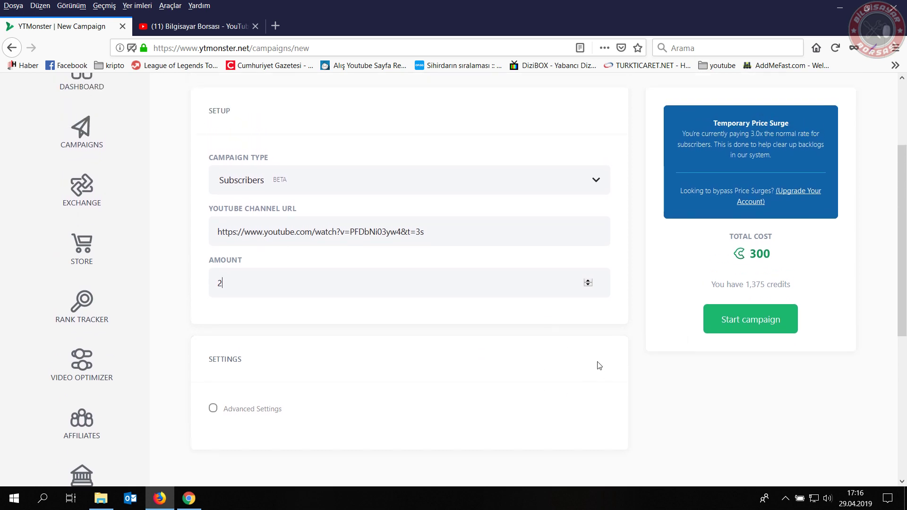
{"action": "scroll", "coordinate": [617, 385], "scroll_direction": "up", "scroll_amount": 2}
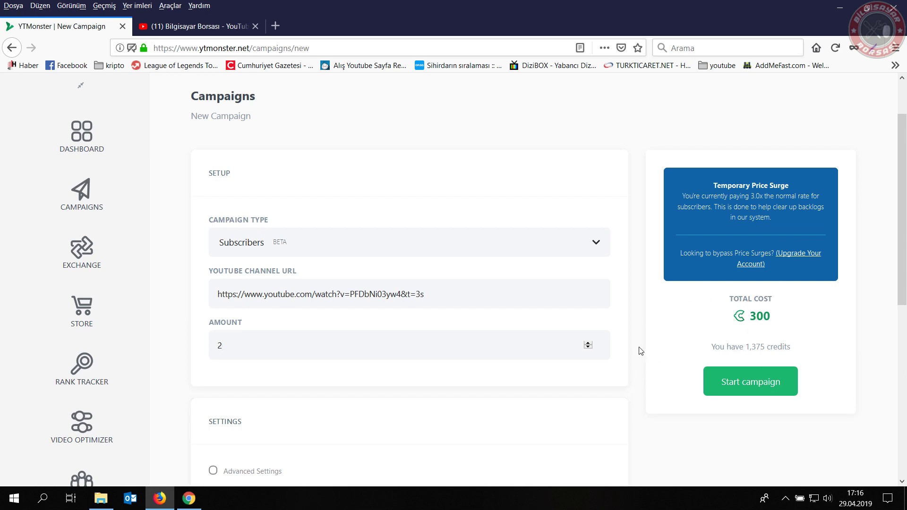
Step: Enable the campaign's Advanced Settings and examine the optional maximum subscribers per hour setting
{"action": "scroll", "coordinate": [640, 350], "scroll_direction": "down", "scroll_amount": 2}
{"action": "scroll", "coordinate": [639, 350], "scroll_direction": "down", "scroll_amount": 2}
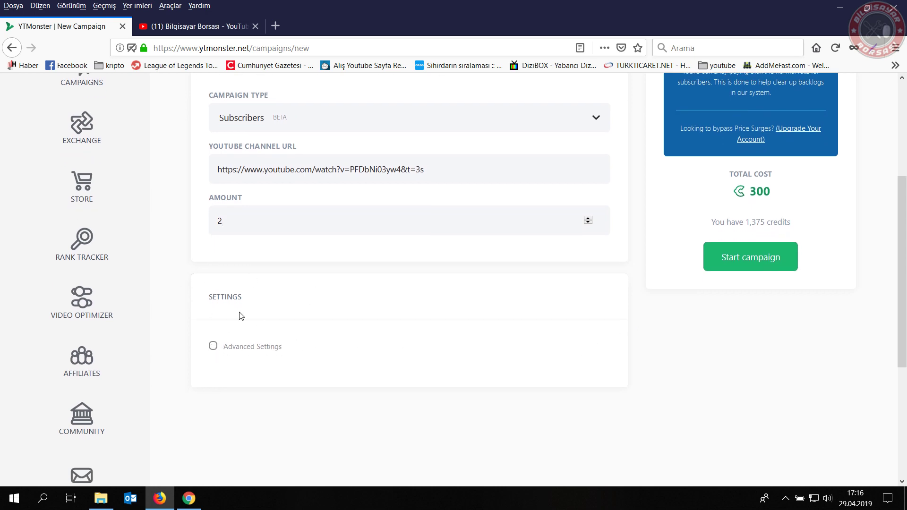
{"action": "left_click_drag", "start_coordinate": [209, 296], "coordinate": [256, 301]}
{"action": "left_click", "coordinate": [213, 346]}
{"action": "scroll", "coordinate": [425, 351], "scroll_direction": "down", "scroll_amount": 2}
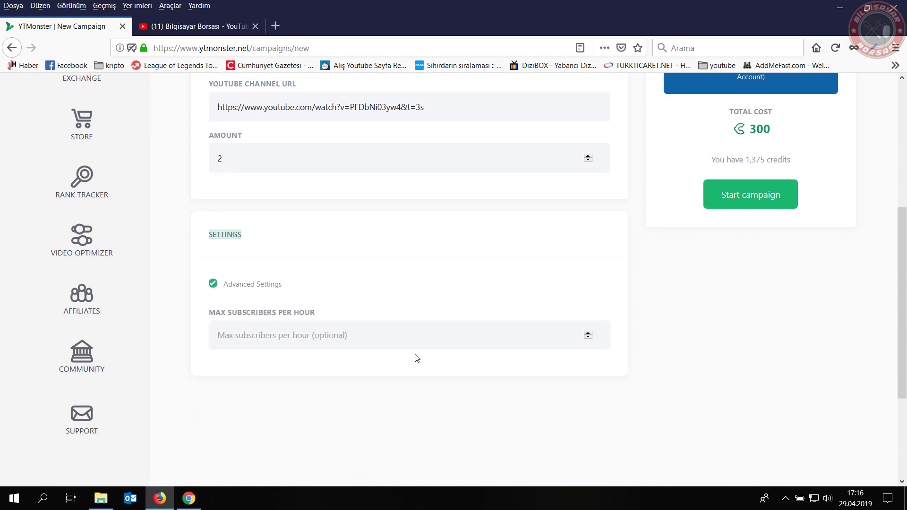
{"action": "left_click", "coordinate": [297, 343]}
{"action": "left_click", "coordinate": [305, 340]}
{"action": "scroll", "coordinate": [585, 464], "scroll_direction": "up", "scroll_amount": 5}
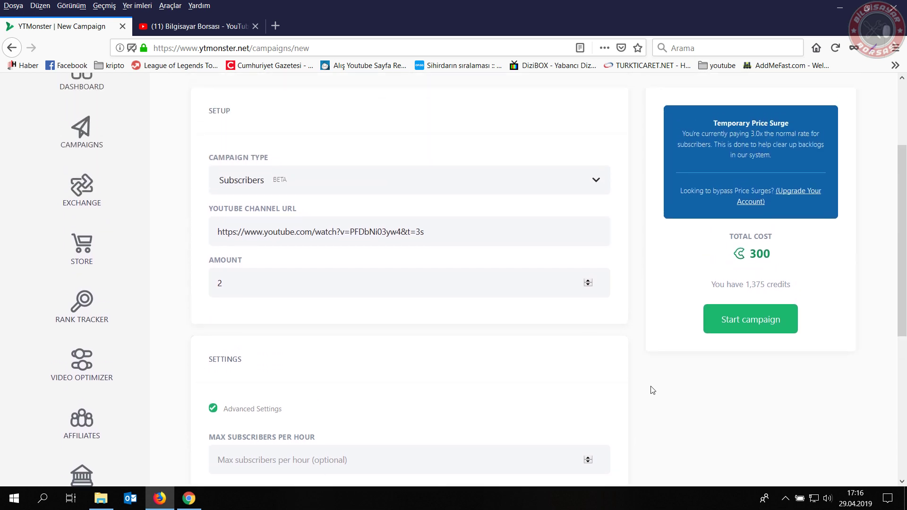
Step: Turn the campaign's Advanced Settings off
{"action": "scroll", "coordinate": [652, 389], "scroll_direction": "up", "scroll_amount": 3}
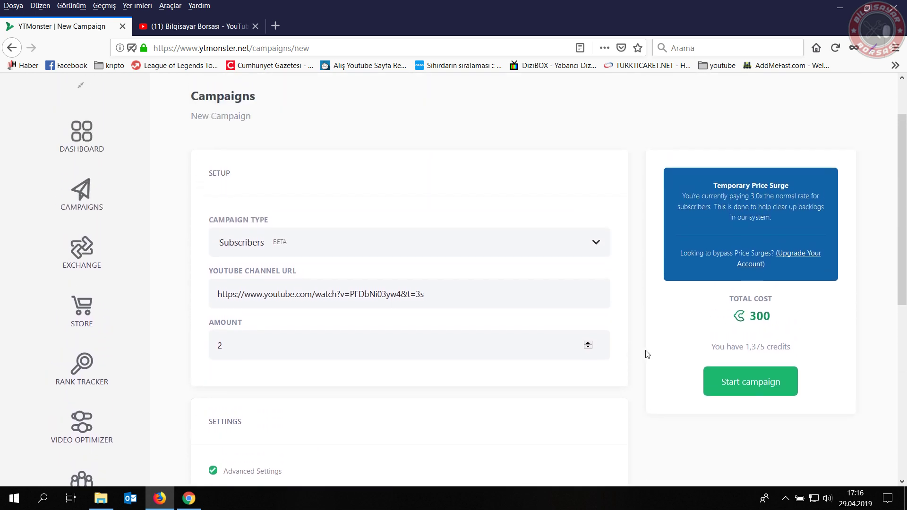
{"action": "scroll", "coordinate": [643, 356], "scroll_direction": "down", "scroll_amount": 3}
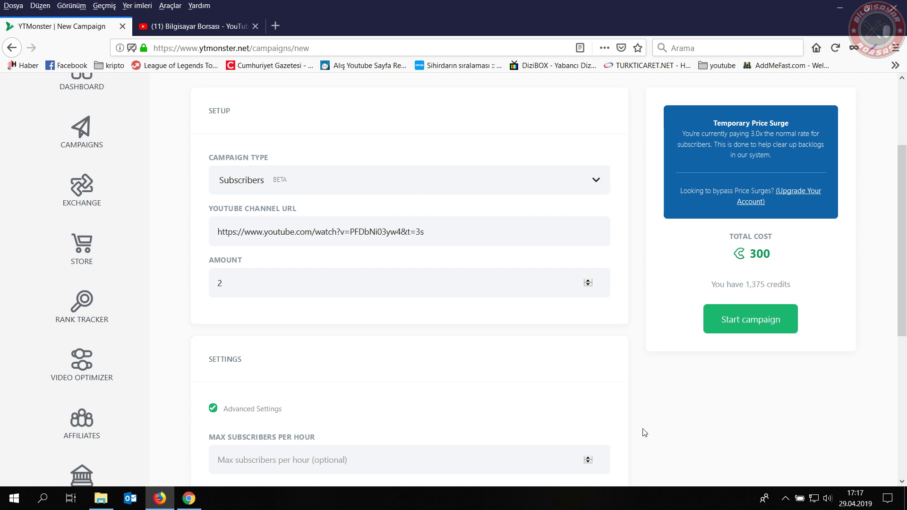
{"action": "scroll", "coordinate": [645, 432], "scroll_direction": "down", "scroll_amount": 2}
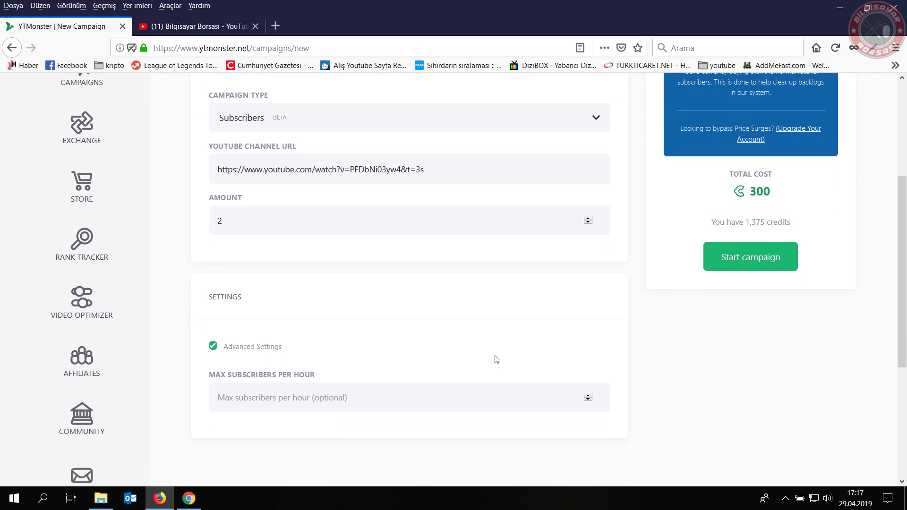
{"action": "left_click", "coordinate": [214, 348]}
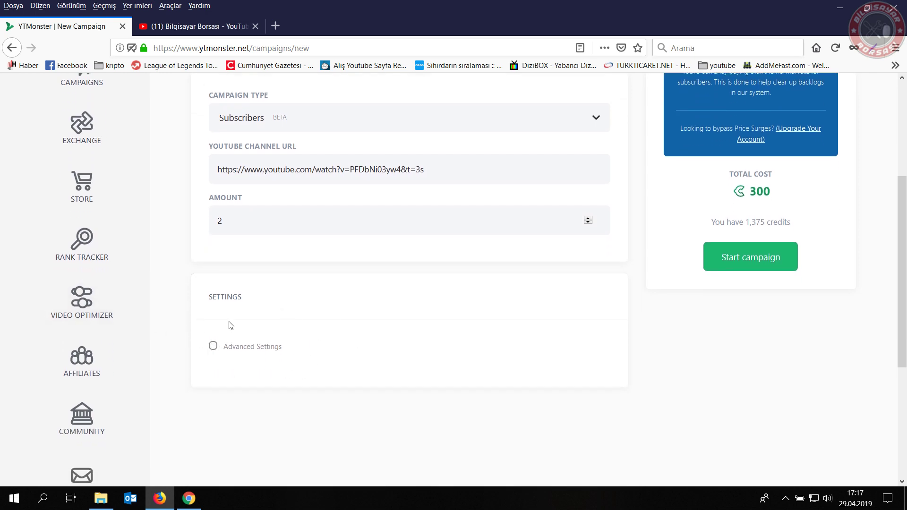
{"action": "left_click", "coordinate": [214, 349]}
{"action": "left_click", "coordinate": [213, 348]}
{"action": "scroll", "coordinate": [298, 353], "scroll_direction": "up", "scroll_amount": 4}
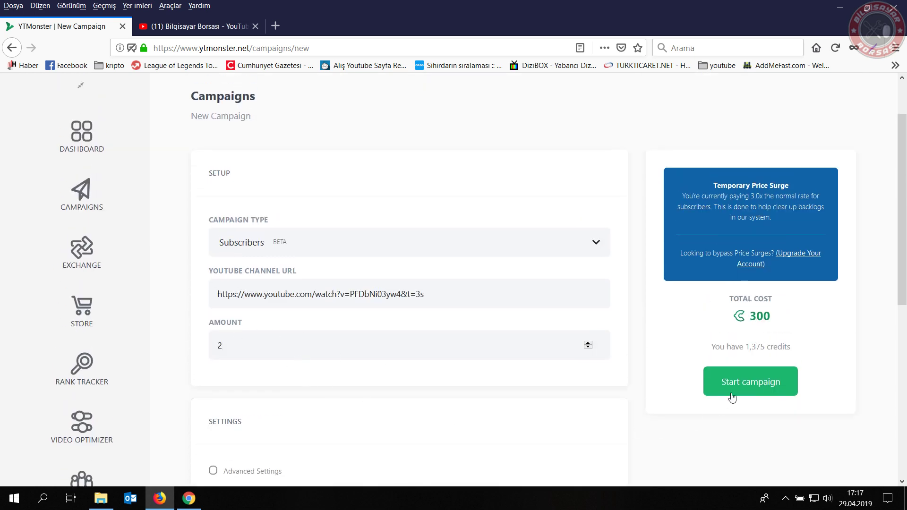
Step: Reload the YouTube channel page to check its current subscriber count and return to the campaign form
{"action": "left_click", "coordinate": [188, 498]}
{"action": "left_click", "coordinate": [188, 499]}
{"action": "left_click", "coordinate": [194, 26]}
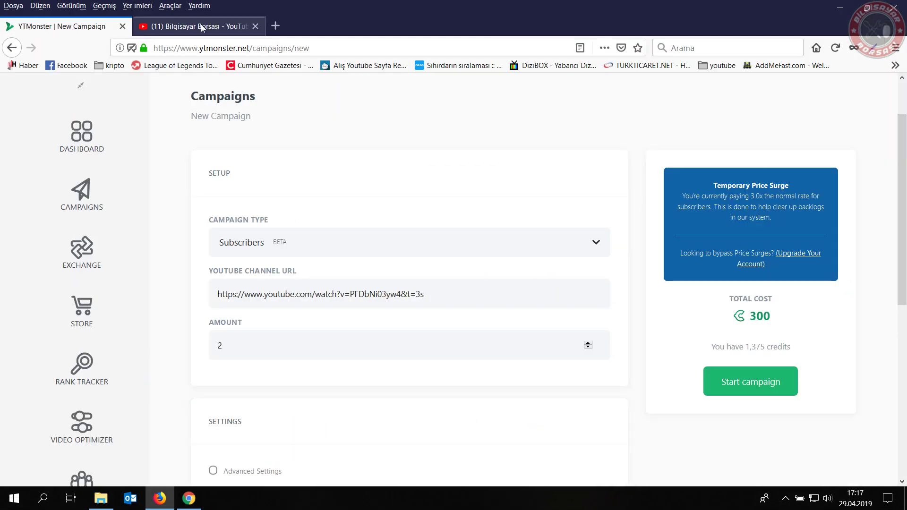
{"action": "left_click", "coordinate": [835, 48]}
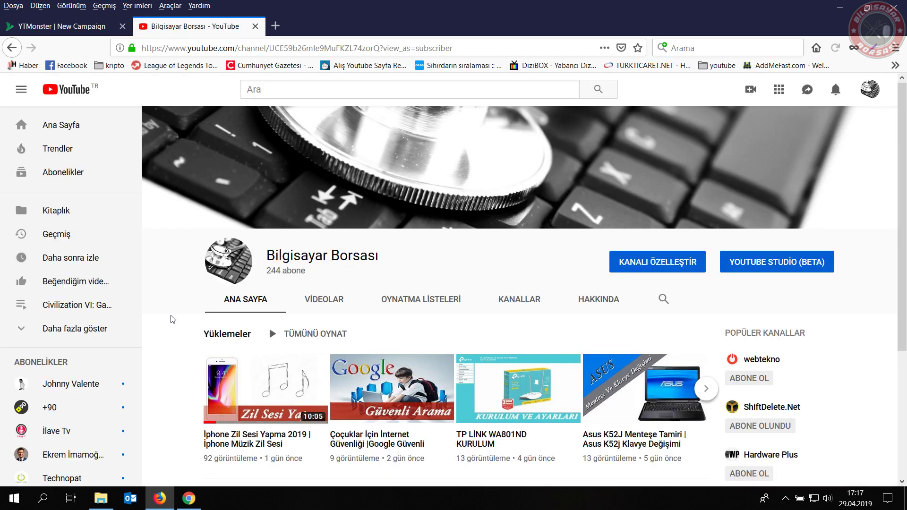
{"action": "left_click", "coordinate": [62, 26]}
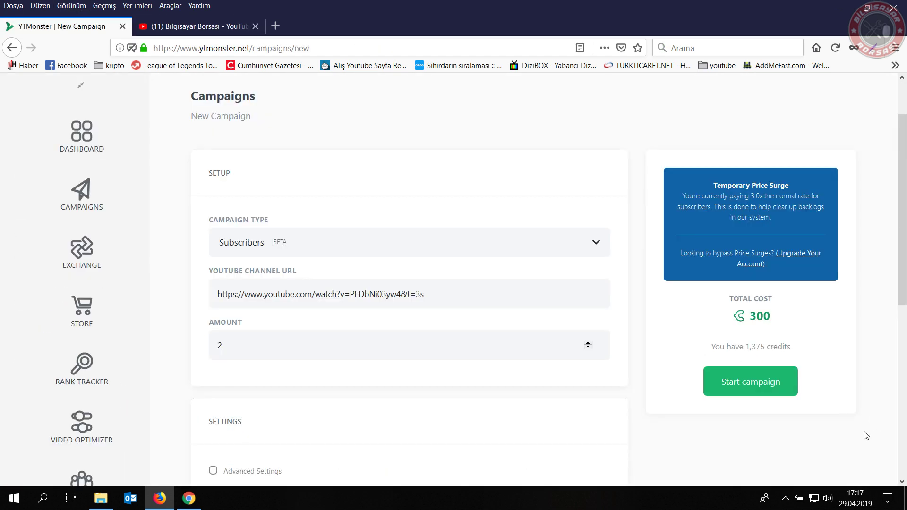
Step: Try to start the subscribers campaign with the video address as the YouTube channel URL
{"action": "left_click", "coordinate": [737, 384]}
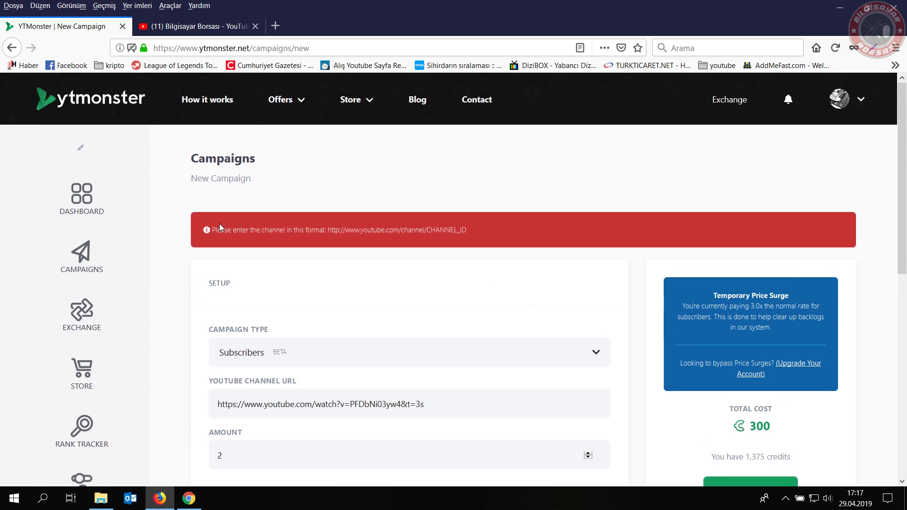
{"action": "scroll", "coordinate": [508, 348], "scroll_direction": "down", "scroll_amount": 2}
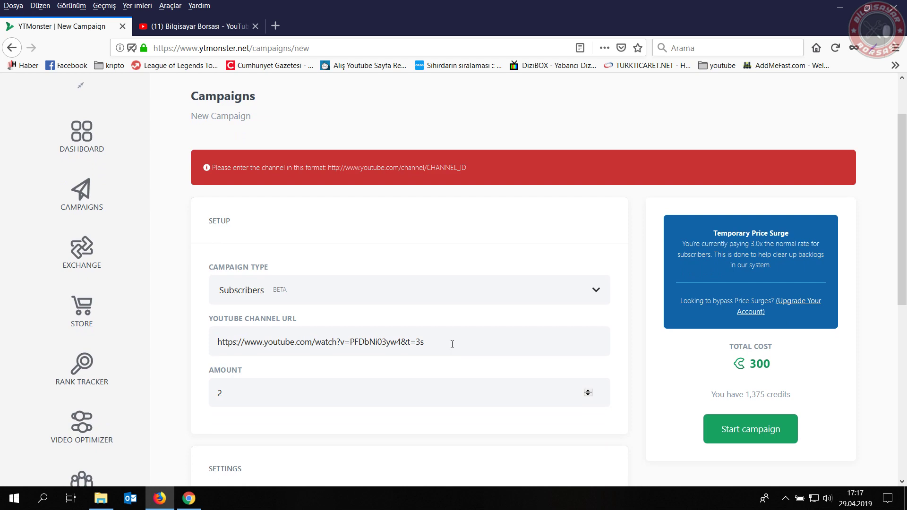
{"action": "left_click_drag", "start_coordinate": [453, 344], "coordinate": [111, 350]}
{"action": "left_click", "coordinate": [485, 351]}
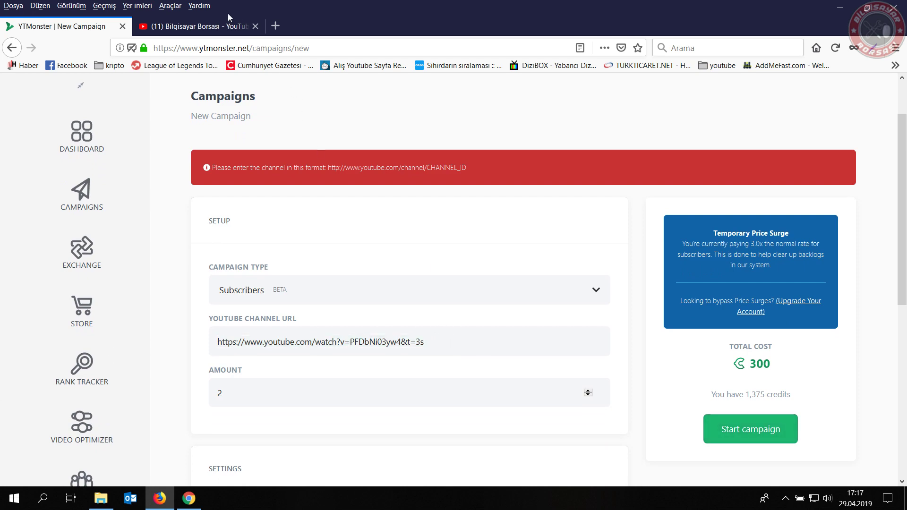
Step: Copy the web address of the account's own YouTube channel page and return to the campaign form
{"action": "left_click", "coordinate": [222, 26]}
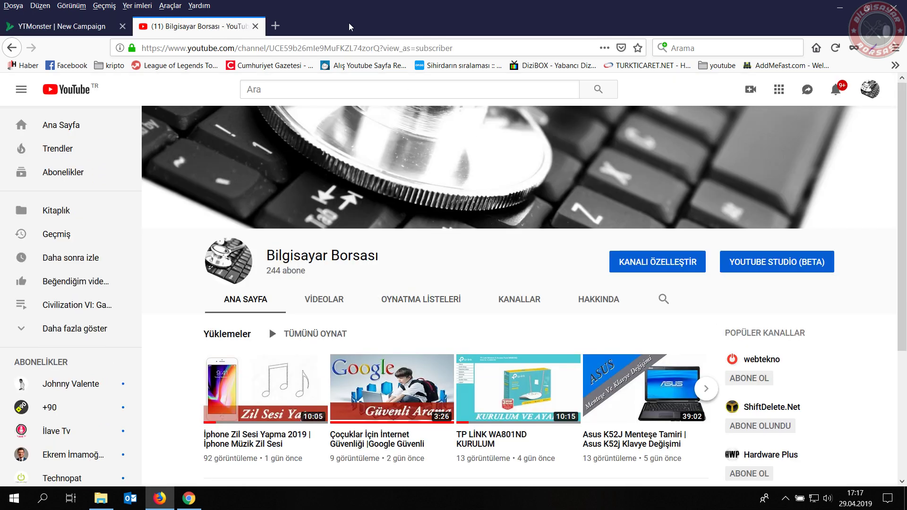
{"action": "left_click", "coordinate": [426, 49]}
{"action": "key", "text": "ctrl+c"}
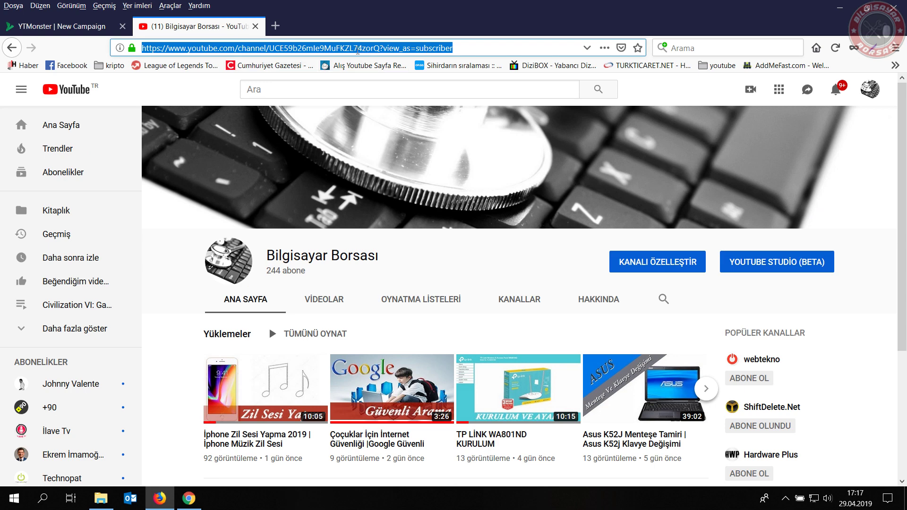
{"action": "left_click", "coordinate": [71, 26]}
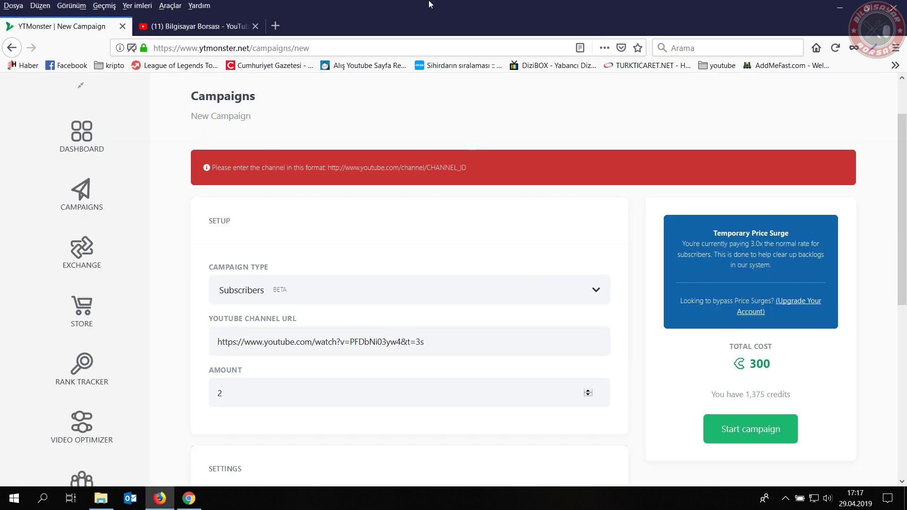
{"action": "left_click", "coordinate": [217, 22]}
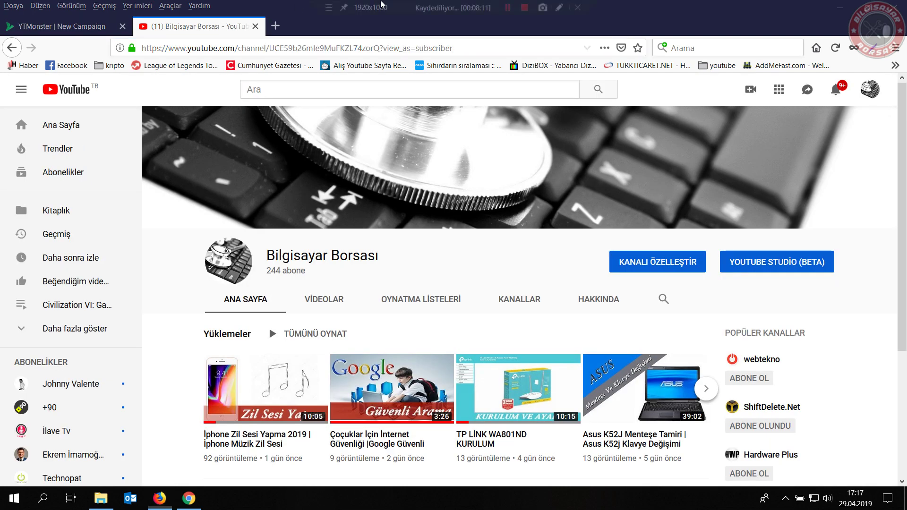
{"action": "left_click", "coordinate": [71, 26]}
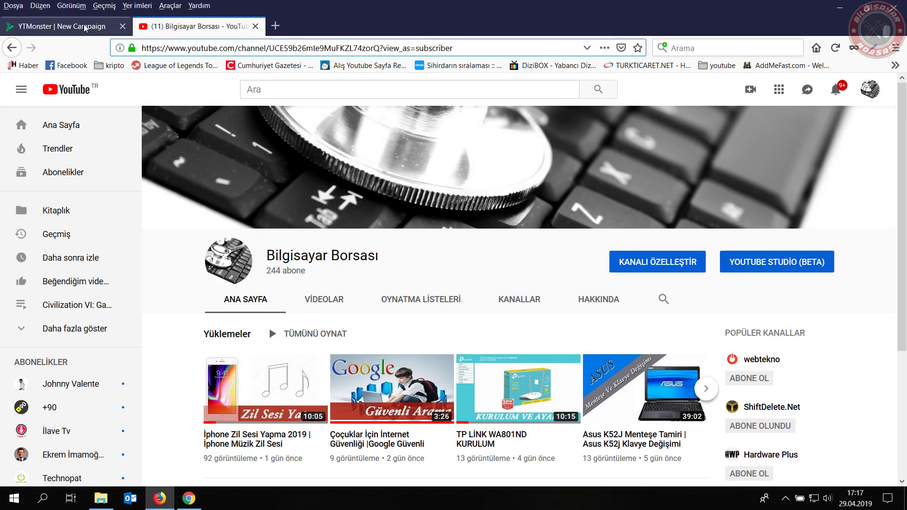
Step: Replace the campaign's YouTube channel URL with the copied channel page address and check the channel ID in it
{"action": "key", "text": "ctrl+a"}
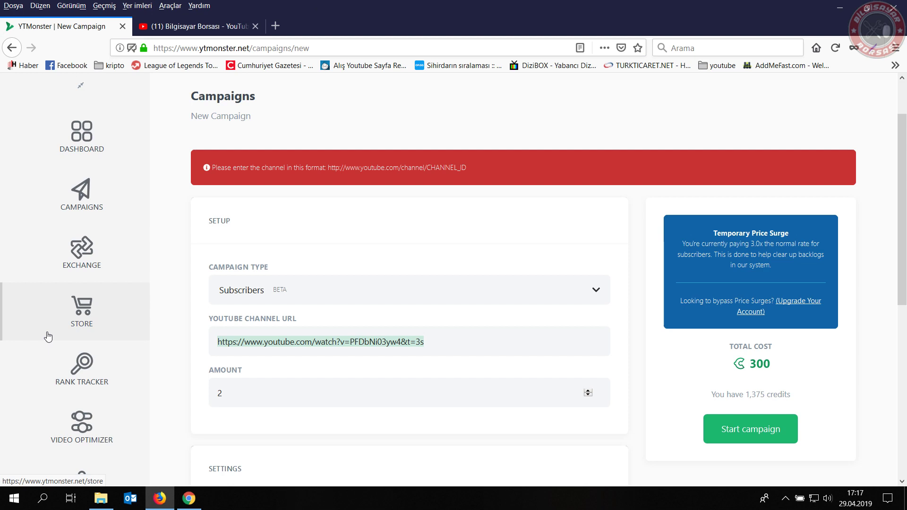
{"action": "key", "text": "ctrl+v"}
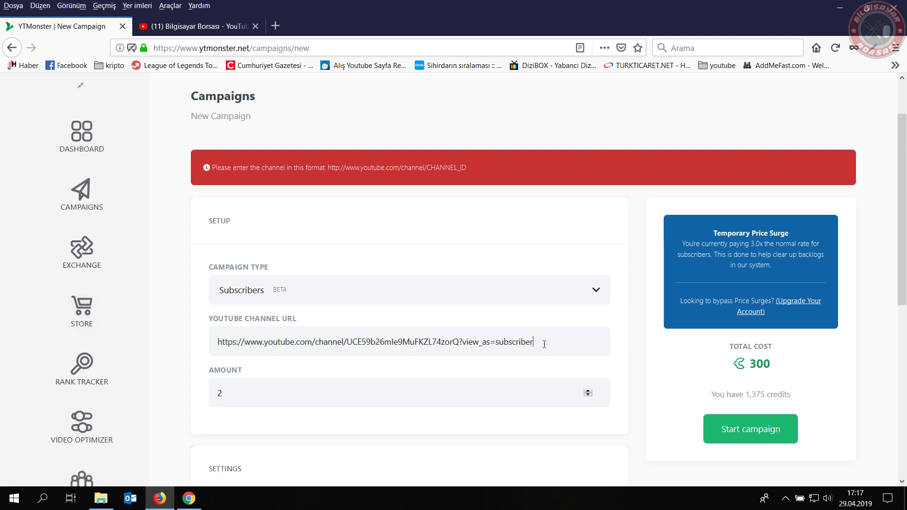
{"action": "left_click_drag", "start_coordinate": [348, 341], "coordinate": [449, 342]}
{"action": "left_click", "coordinate": [564, 349]}
{"action": "left_click_drag", "start_coordinate": [347, 343], "coordinate": [440, 341]}
{"action": "left_click", "coordinate": [431, 325]}
{"action": "scroll", "coordinate": [431, 324], "scroll_direction": "down", "scroll_amount": 2}
{"action": "scroll", "coordinate": [429, 320], "scroll_direction": "up", "scroll_amount": 4}
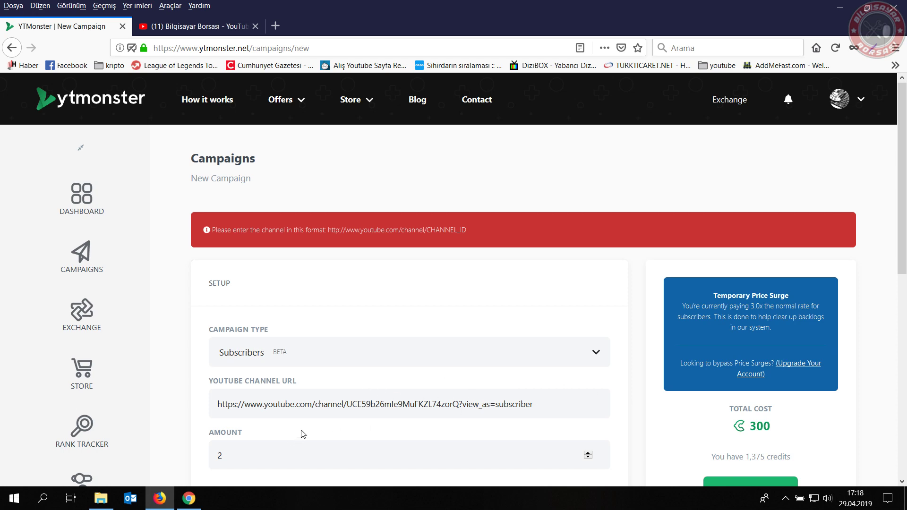
Step: Start the campaign for 2 subscribers with the corrected channel address
{"action": "left_click", "coordinate": [188, 499]}
{"action": "left_click", "coordinate": [188, 498]}
{"action": "scroll", "coordinate": [442, 320], "scroll_direction": "down", "scroll_amount": 4}
{"action": "scroll", "coordinate": [659, 398], "scroll_direction": "up", "scroll_amount": 4}
{"action": "scroll", "coordinate": [634, 399], "scroll_direction": "down", "scroll_amount": 3}
{"action": "left_click", "coordinate": [737, 369]}
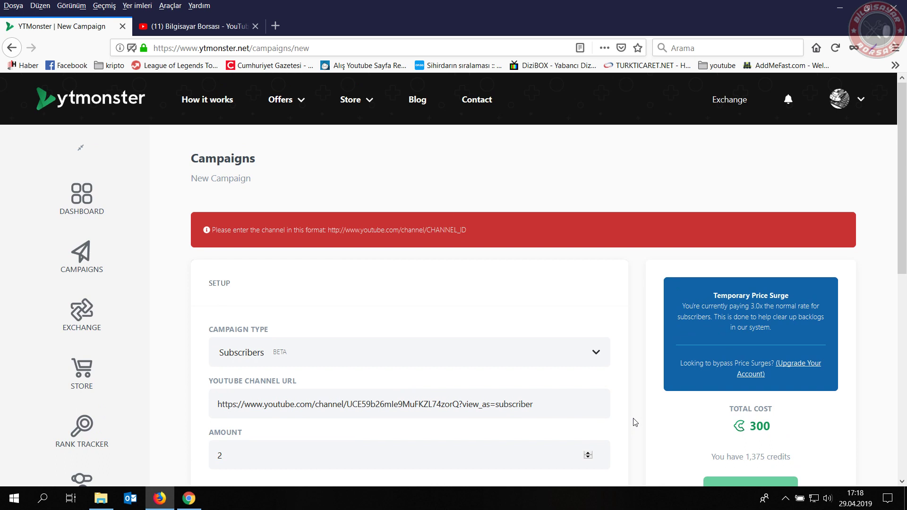
{"action": "scroll", "coordinate": [635, 422], "scroll_direction": "down", "scroll_amount": 1}
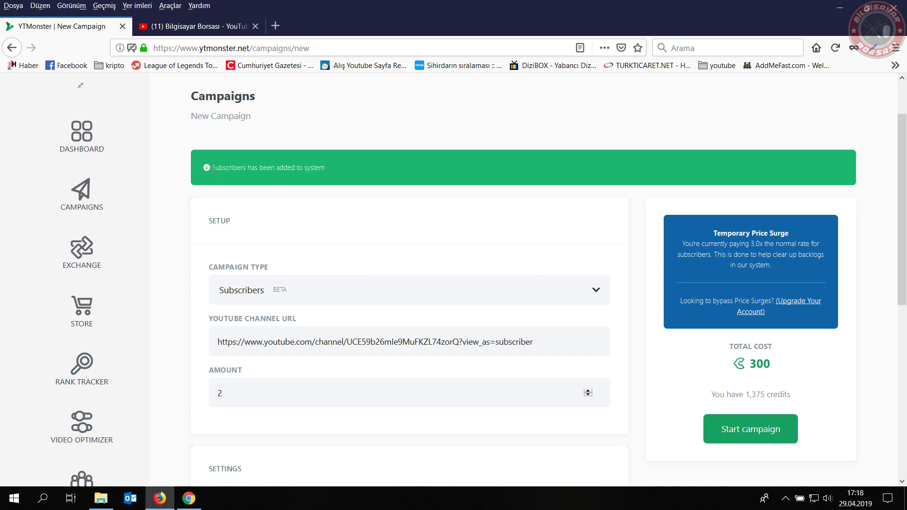
{"action": "scroll", "coordinate": [465, 255], "scroll_direction": "up", "scroll_amount": 2}
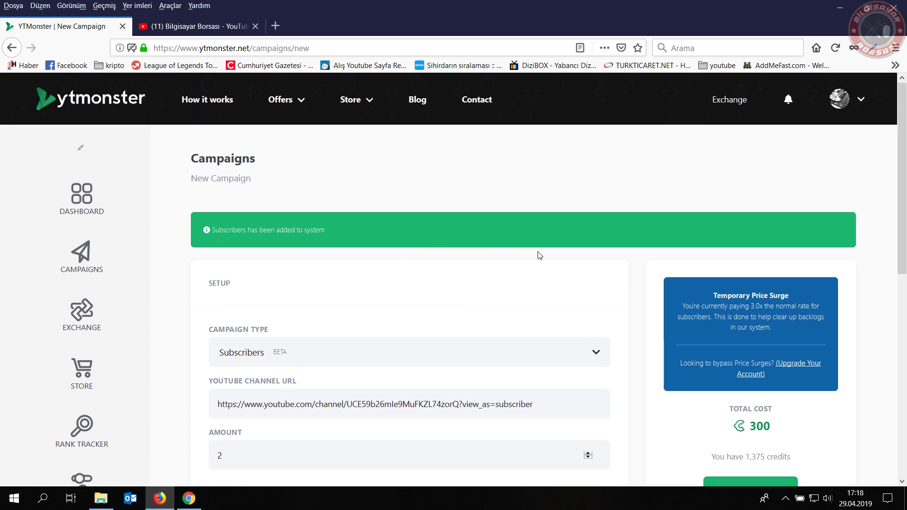
Step: Open the campaigns overview to check the slots in use and list the subscriber campaigns
{"action": "scroll", "coordinate": [537, 323], "scroll_direction": "down", "scroll_amount": 5}
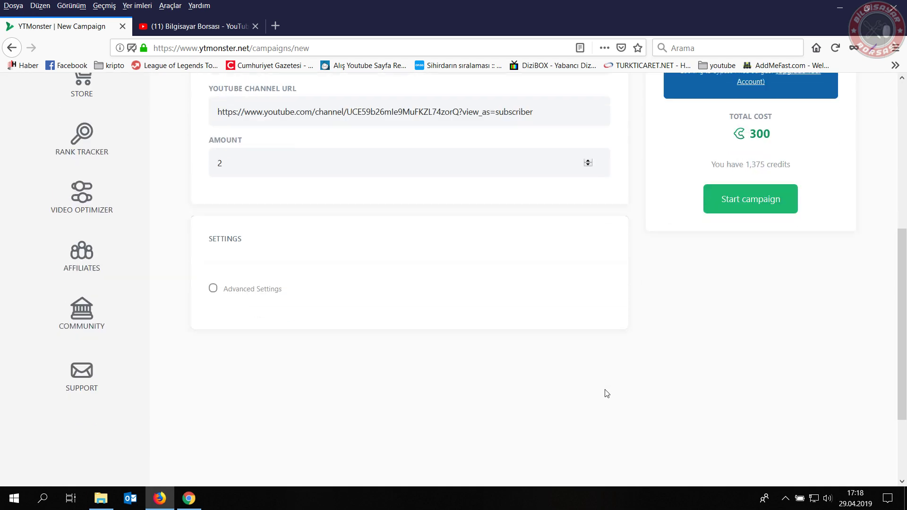
{"action": "scroll", "coordinate": [579, 399], "scroll_direction": "up", "scroll_amount": 5}
{"action": "left_click", "coordinate": [98, 262]}
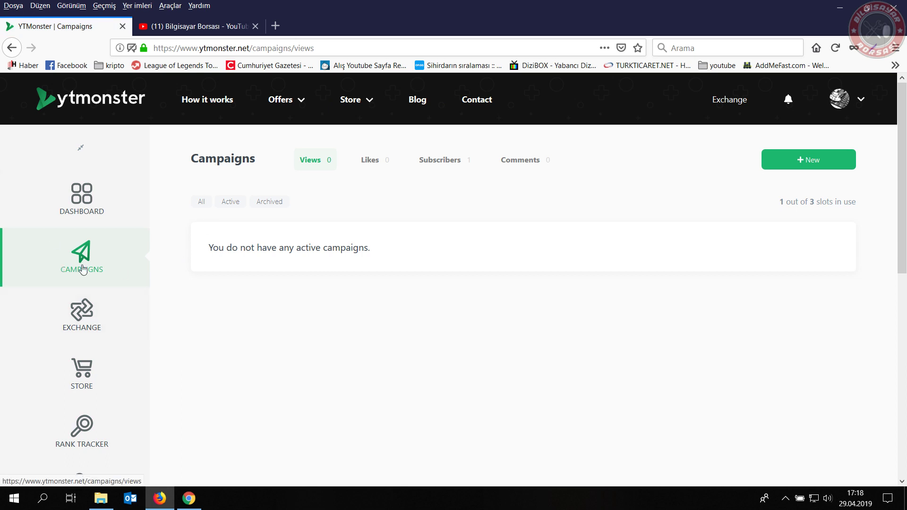
{"action": "left_click_drag", "start_coordinate": [781, 201], "coordinate": [856, 202]}
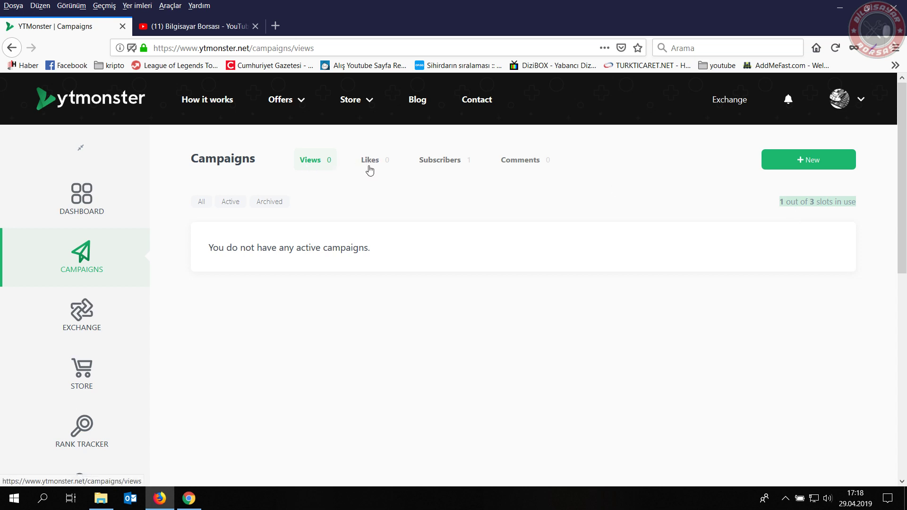
{"action": "left_click", "coordinate": [440, 162]}
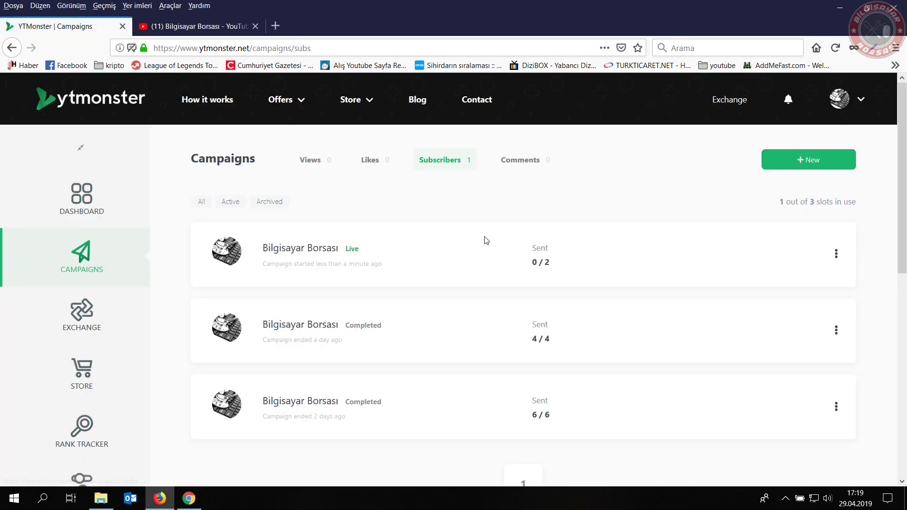
Step: Check the live campaign's sent count and reload the list, postponing the site's notification request
{"action": "scroll", "coordinate": [534, 397], "scroll_direction": "down", "scroll_amount": 2}
{"action": "scroll", "coordinate": [478, 310], "scroll_direction": "up", "scroll_amount": 2}
{"action": "left_click_drag", "start_coordinate": [530, 253], "coordinate": [560, 263]}
{"action": "left_click", "coordinate": [564, 269]}
{"action": "right_click", "coordinate": [562, 191]}
{"action": "left_click", "coordinate": [632, 200]}
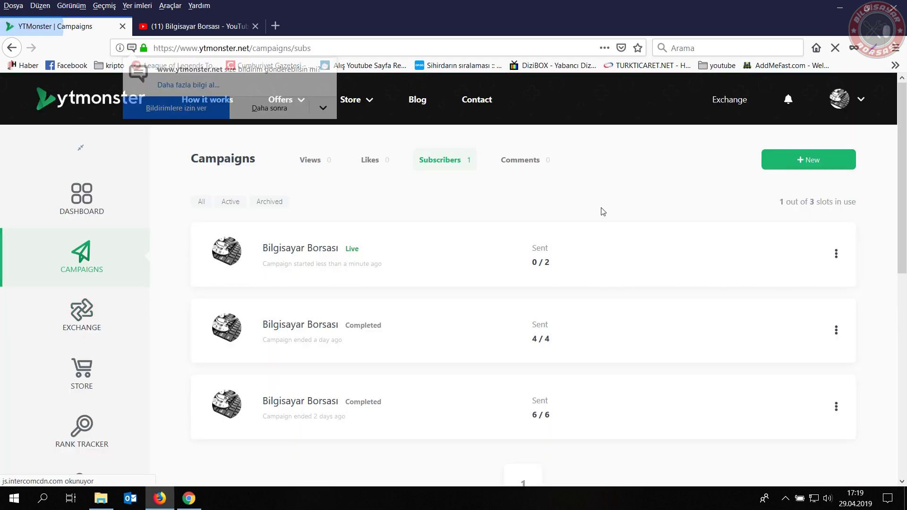
{"action": "left_click", "coordinate": [278, 110]}
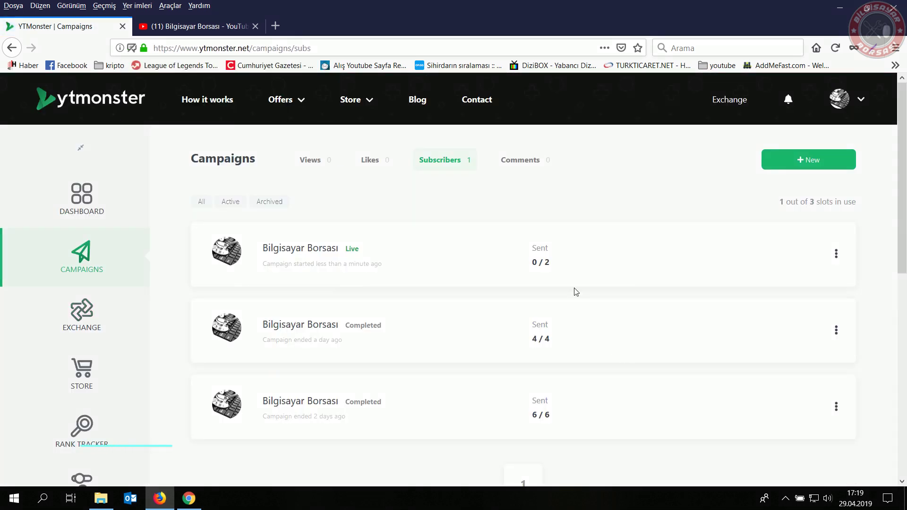
Step: Refresh the subscriber campaigns list once more and put off the repeated notification request
{"action": "right_click", "coordinate": [556, 256]}
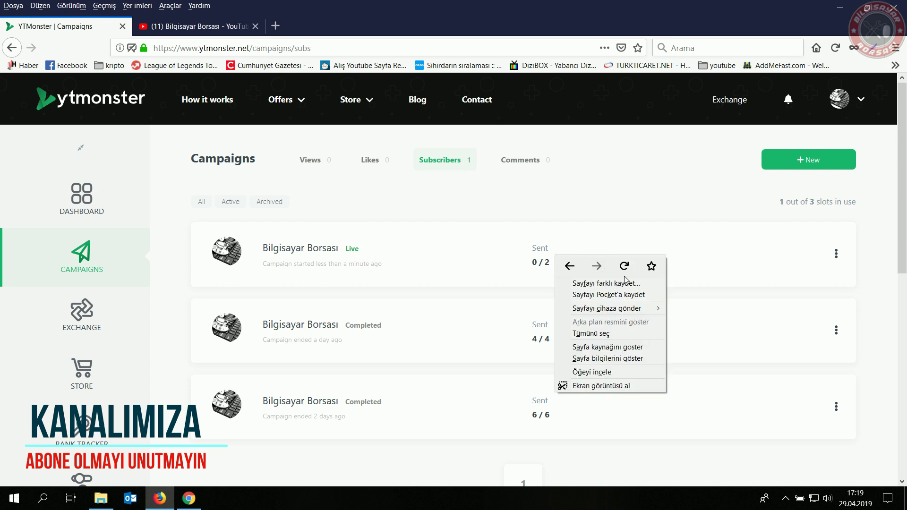
{"action": "left_click", "coordinate": [624, 267]}
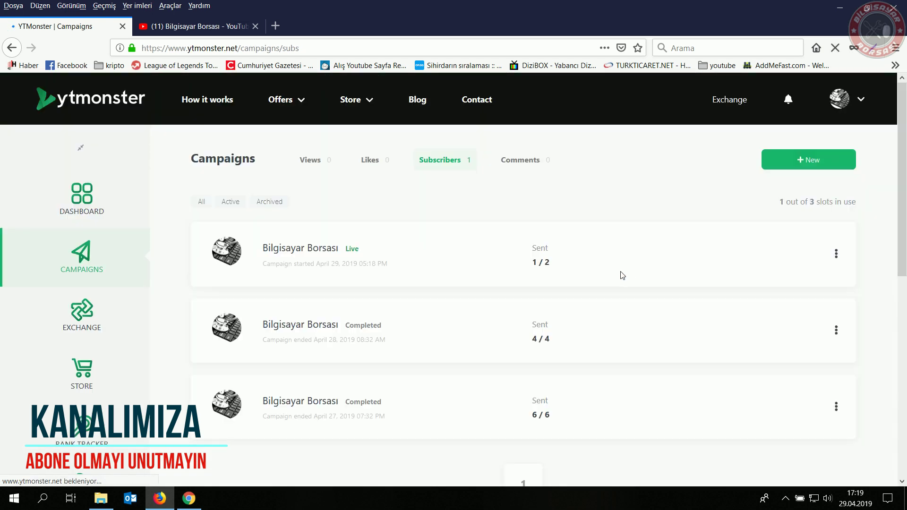
{"action": "left_click", "coordinate": [267, 109]}
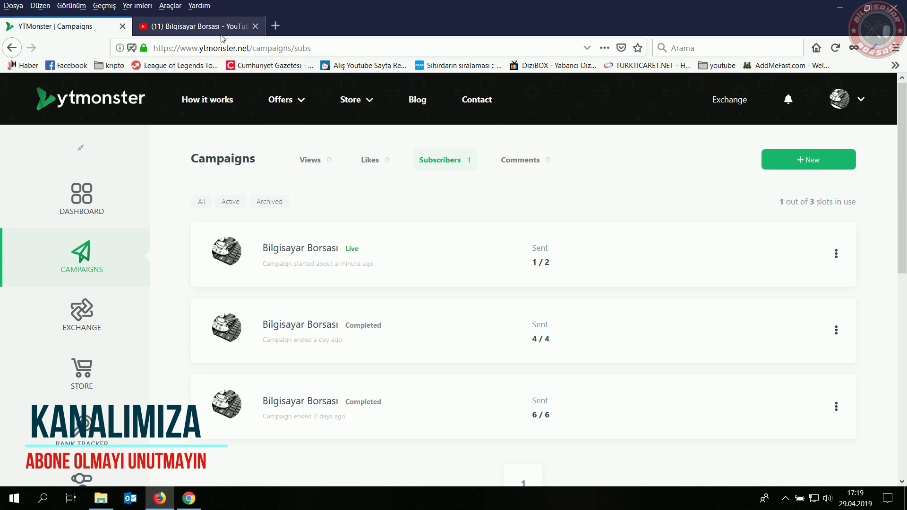
Step: Switch to the YouTube channel page and reload it to check its subscriber count
{"action": "left_click", "coordinate": [221, 32]}
{"action": "right_click", "coordinate": [449, 265]}
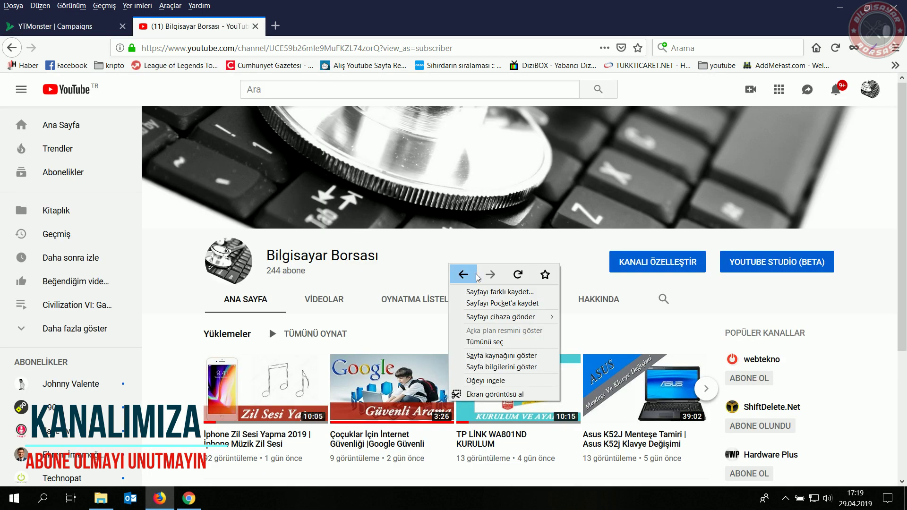
{"action": "left_click", "coordinate": [518, 274]}
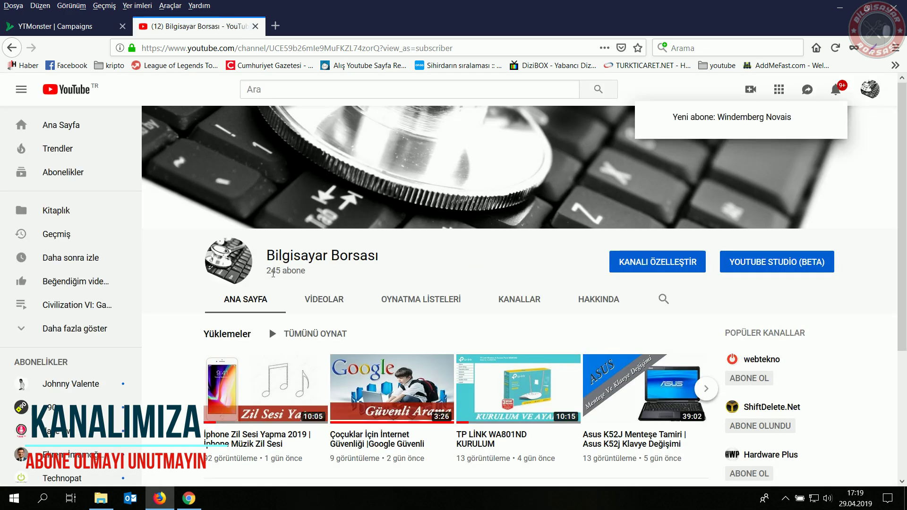
Step: Return to the YTMonster campaigns list, reload it and review the progress of the subscriber campaigns
{"action": "key", "text": "ctrl+Tab"}
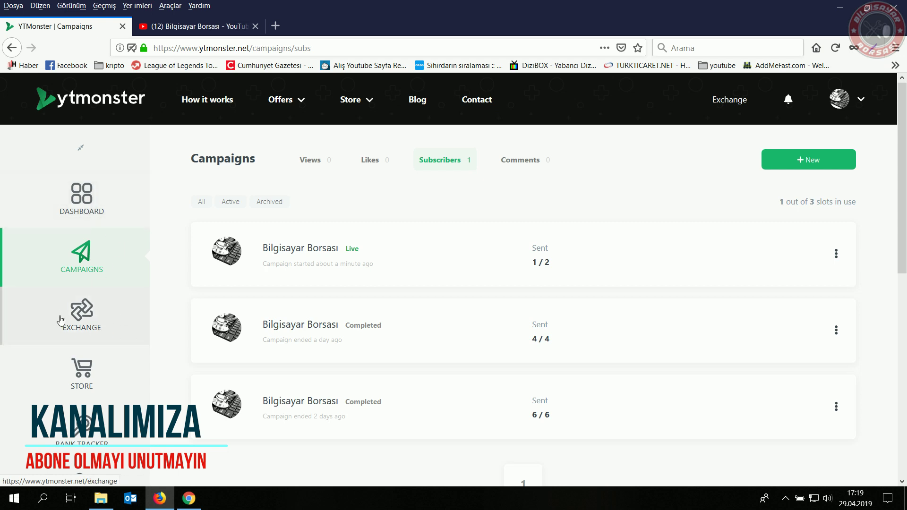
{"action": "right_click", "coordinate": [435, 252]}
{"action": "left_click", "coordinate": [506, 264]}
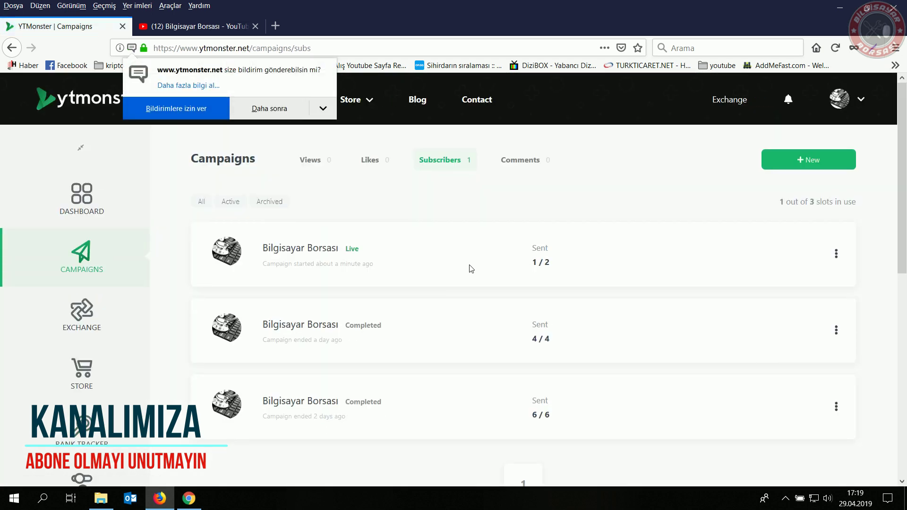
{"action": "scroll", "coordinate": [355, 196], "scroll_direction": "down", "scroll_amount": 2}
{"action": "left_click", "coordinate": [505, 233]}
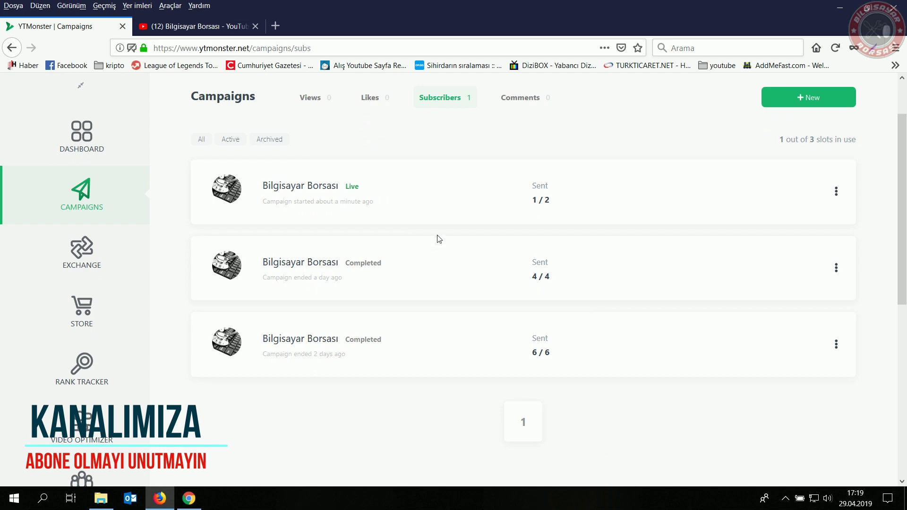
{"action": "scroll", "coordinate": [437, 239], "scroll_direction": "down", "scroll_amount": 4}
{"action": "scroll", "coordinate": [459, 272], "scroll_direction": "up", "scroll_amount": 5}
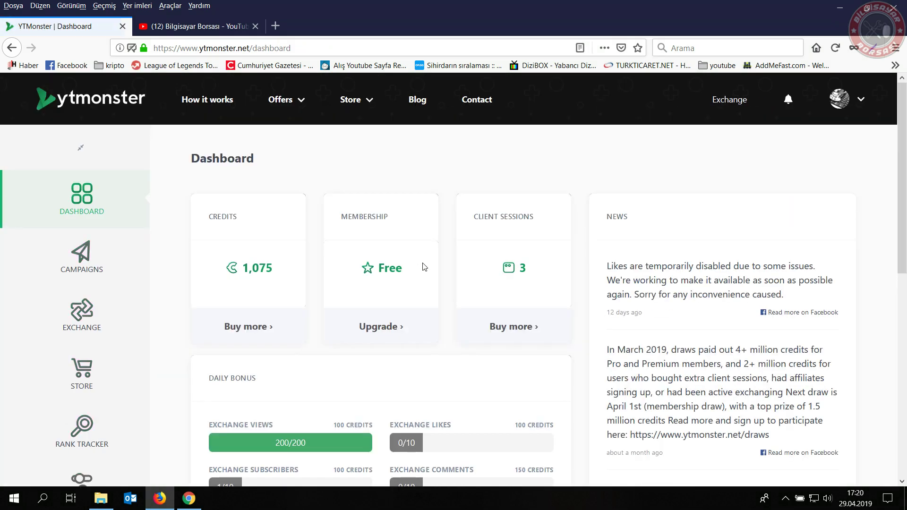
Step: Review the remaining credits and the daily bonus progress on the dashboard
{"action": "scroll", "coordinate": [431, 314], "scroll_direction": "down", "scroll_amount": 3}
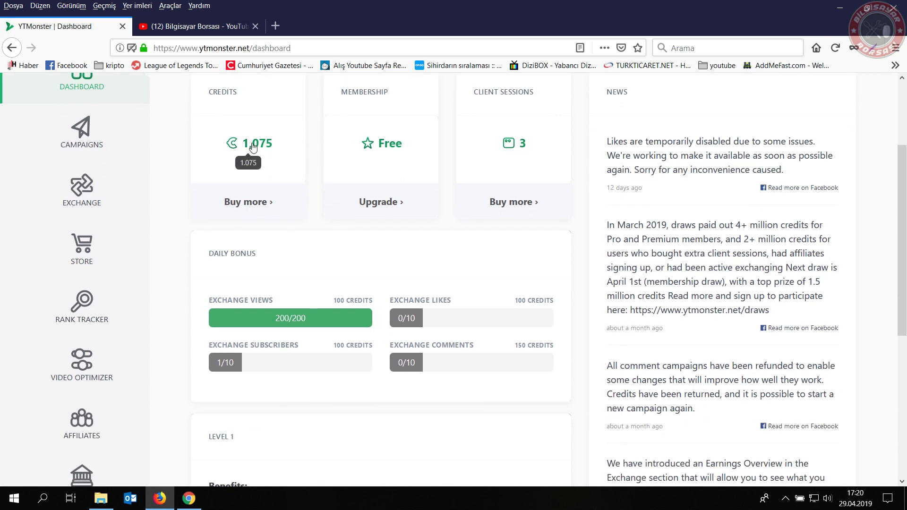
{"action": "mouse_move", "coordinate": [389, 5]}
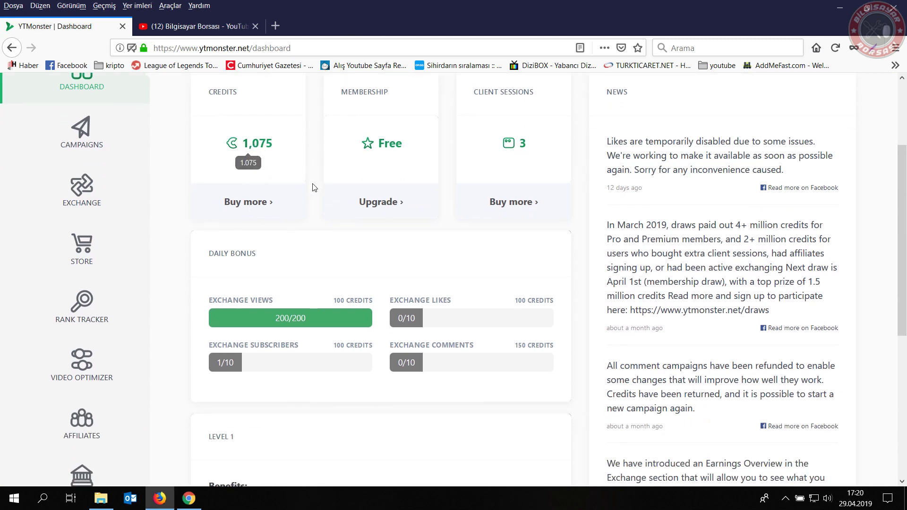
{"action": "scroll", "coordinate": [320, 211], "scroll_direction": "up", "scroll_amount": 1}
{"action": "scroll", "coordinate": [319, 211], "scroll_direction": "up", "scroll_amount": 3}
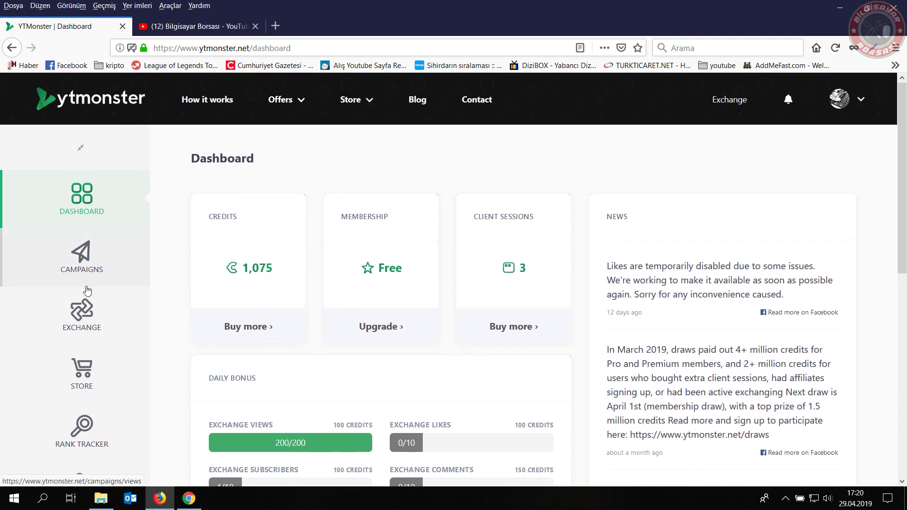
Step: Open the YouTube Subscribers exchange and read the details and unsubscribing penalty for the account used to exchange
{"action": "left_click", "coordinate": [81, 307]}
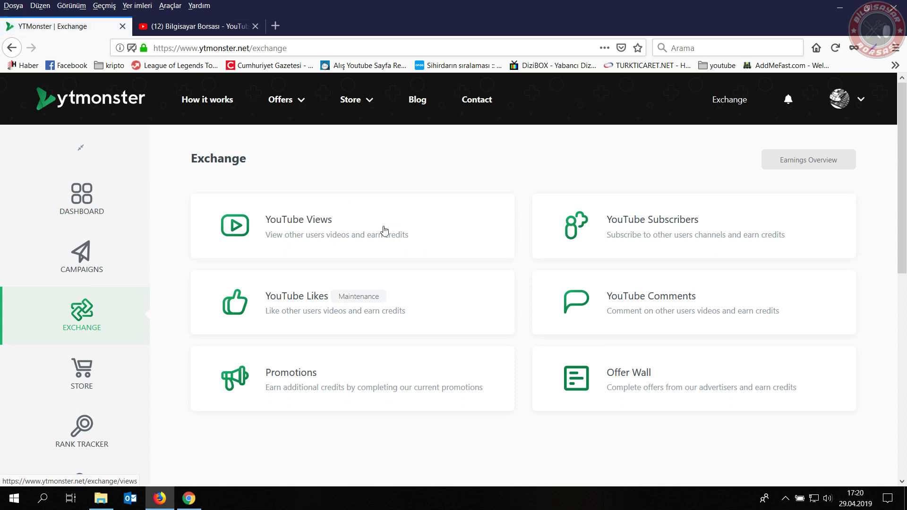
{"action": "left_click", "coordinate": [635, 233]}
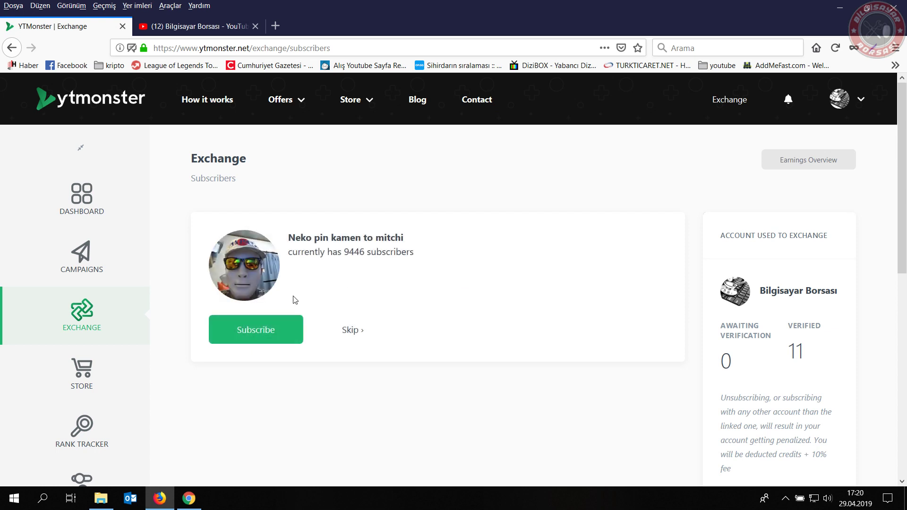
{"action": "scroll", "coordinate": [504, 356], "scroll_direction": "down", "scroll_amount": 3}
{"action": "scroll", "coordinate": [581, 338], "scroll_direction": "up", "scroll_amount": 3}
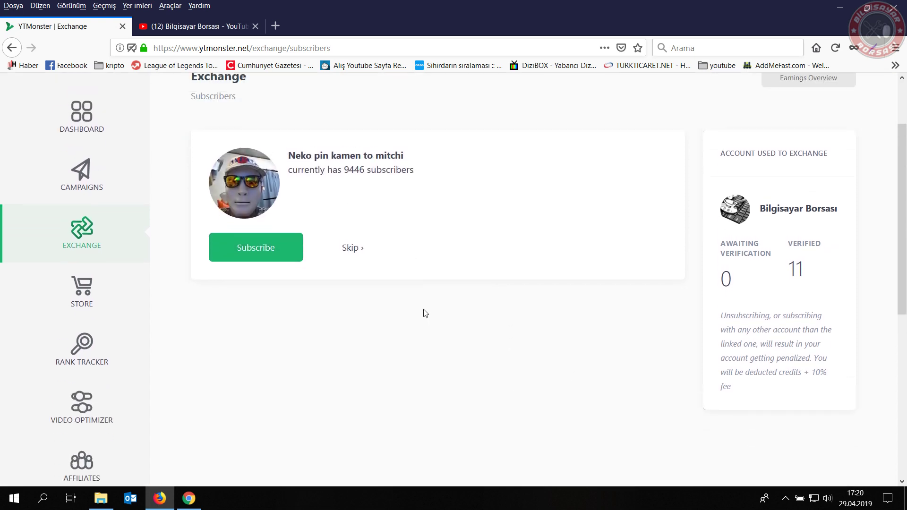
{"action": "scroll", "coordinate": [737, 311], "scroll_direction": "down", "scroll_amount": 3}
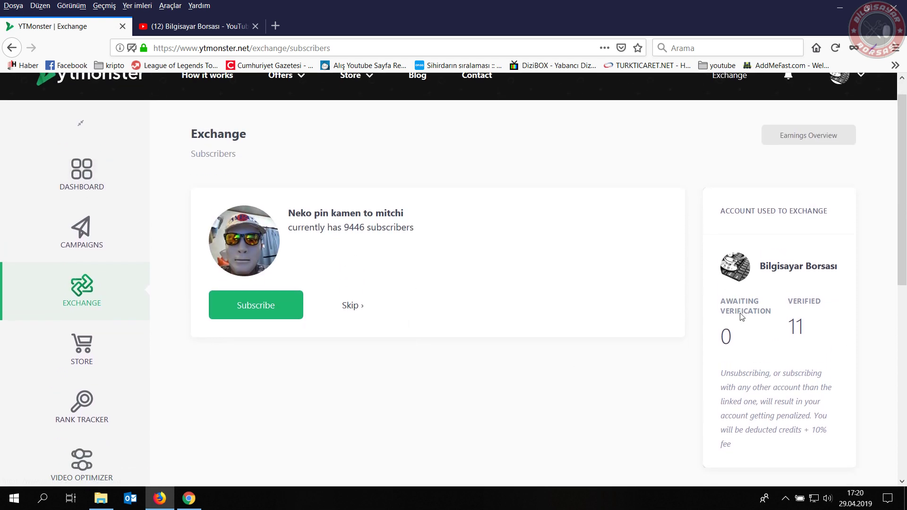
{"action": "scroll", "coordinate": [721, 292], "scroll_direction": "up", "scroll_amount": 3}
{"action": "scroll", "coordinate": [756, 222], "scroll_direction": "down", "scroll_amount": 2}
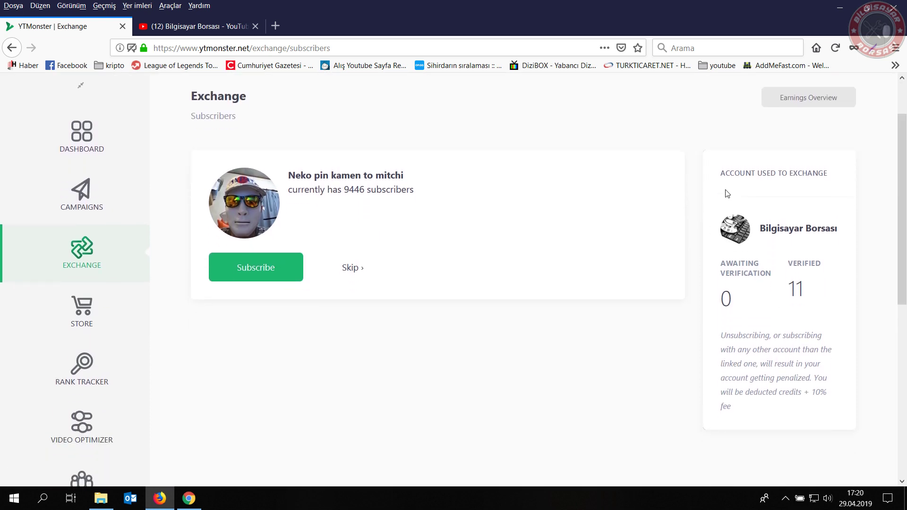
{"action": "left_click_drag", "start_coordinate": [756, 221], "coordinate": [845, 420]}
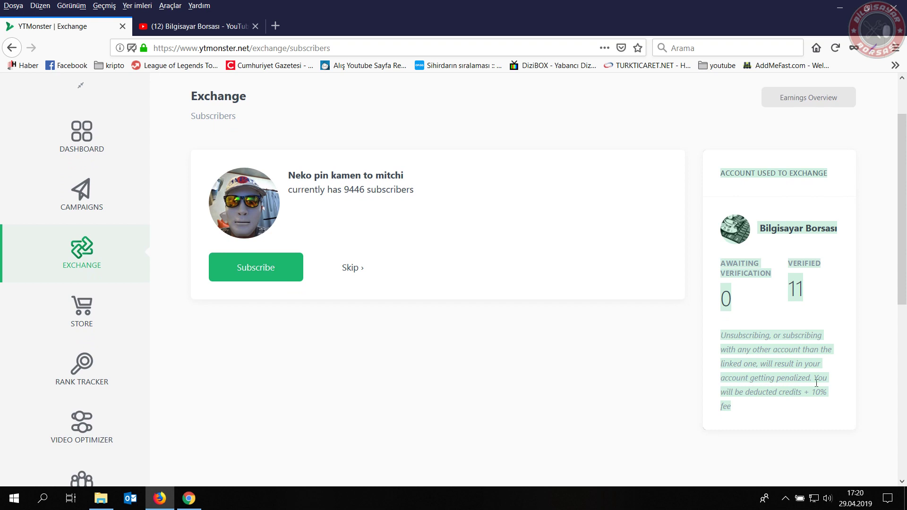
{"action": "left_click", "coordinate": [748, 389]}
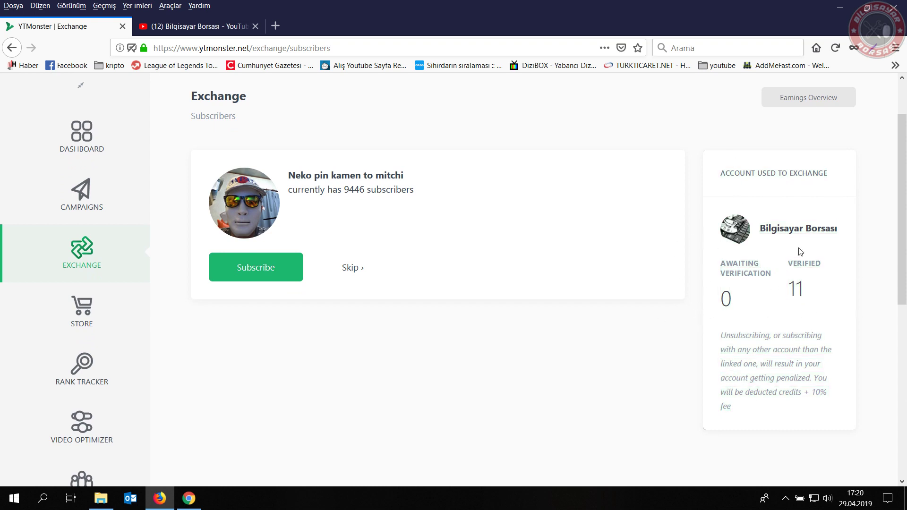
{"action": "scroll", "coordinate": [727, 313], "scroll_direction": "up", "scroll_amount": 2}
Step: Go back to the campaigns section and display the subscriber campaigns to check their status
{"action": "left_click", "coordinate": [82, 198]}
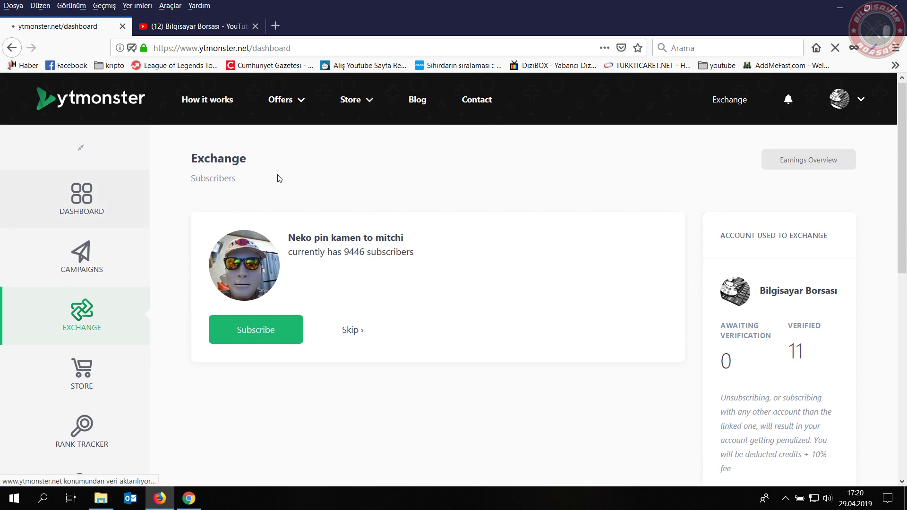
{"action": "left_click", "coordinate": [143, 248]}
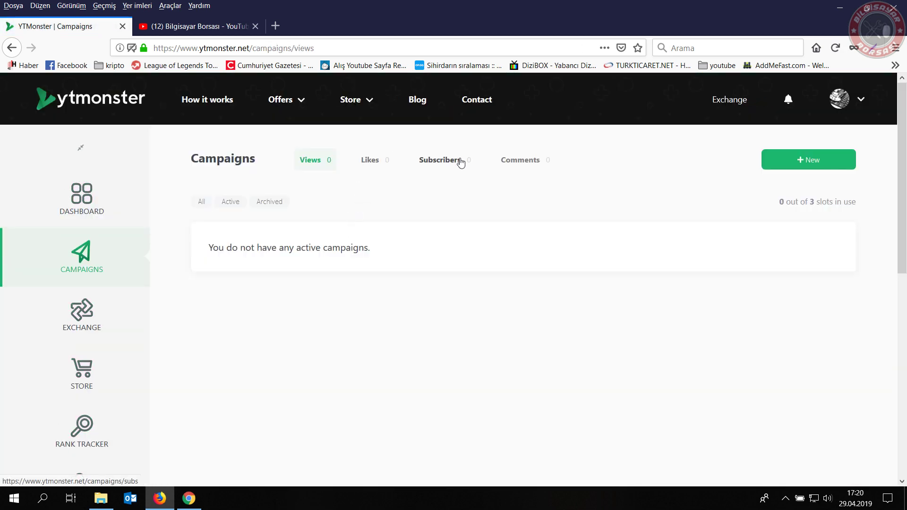
{"action": "left_click", "coordinate": [461, 161]}
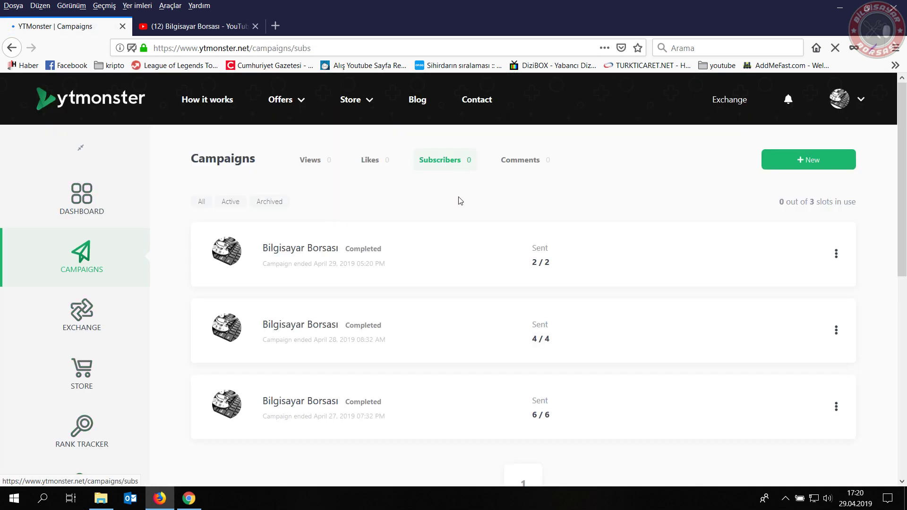
Step: Reload the YouTube channel page and examine the updated subscriber count under the channel name
{"action": "left_click", "coordinate": [193, 26]}
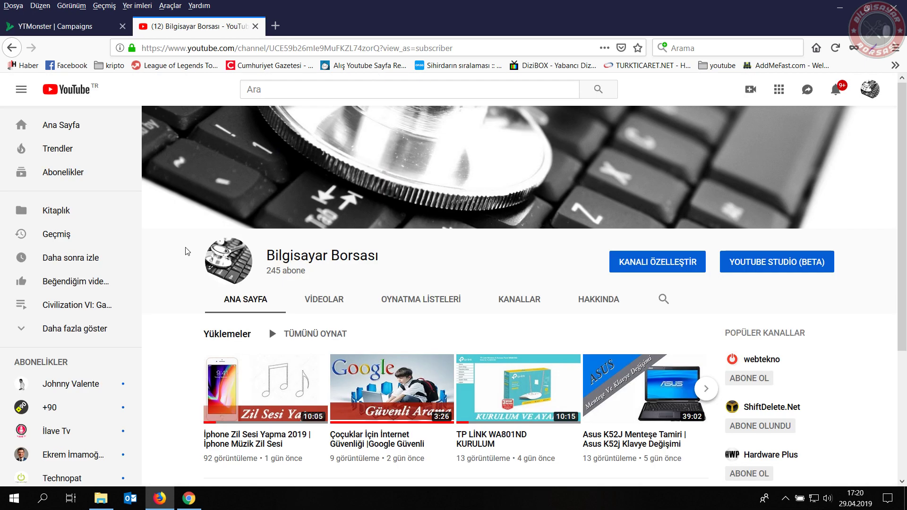
{"action": "right_click", "coordinate": [172, 259]}
{"action": "left_click", "coordinate": [240, 268]}
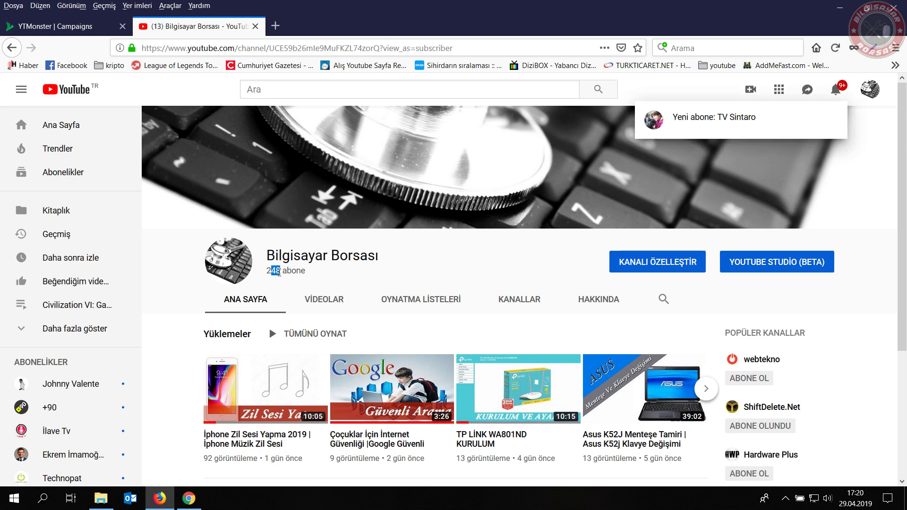
{"action": "left_click", "coordinate": [279, 272]}
{"action": "scroll", "coordinate": [161, 320], "scroll_direction": "down", "scroll_amount": 3}
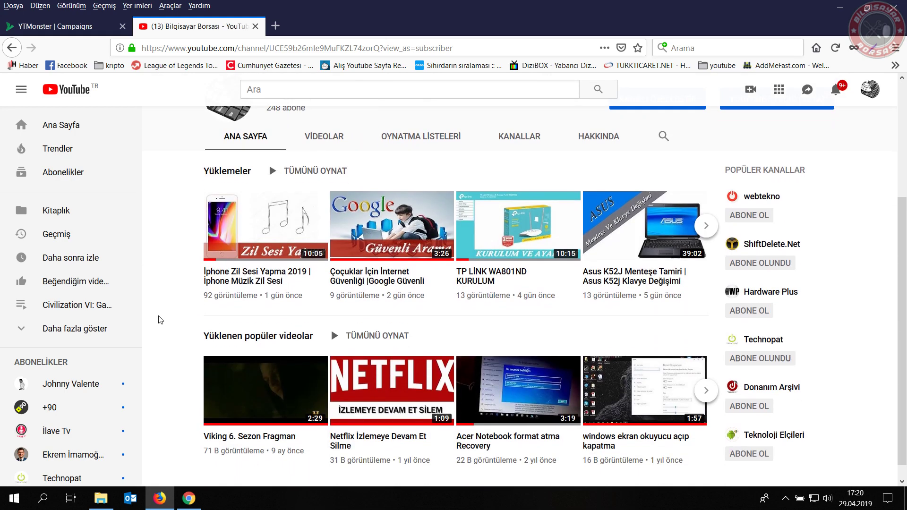
{"action": "scroll", "coordinate": [161, 320], "scroll_direction": "up", "scroll_amount": 3}
{"action": "left_click_drag", "start_coordinate": [274, 271], "coordinate": [277, 271]}
Step: Refresh the channel page again and highlight its subscriber count for comparison
{"action": "right_click", "coordinate": [422, 266]}
{"action": "left_click", "coordinate": [482, 274]}
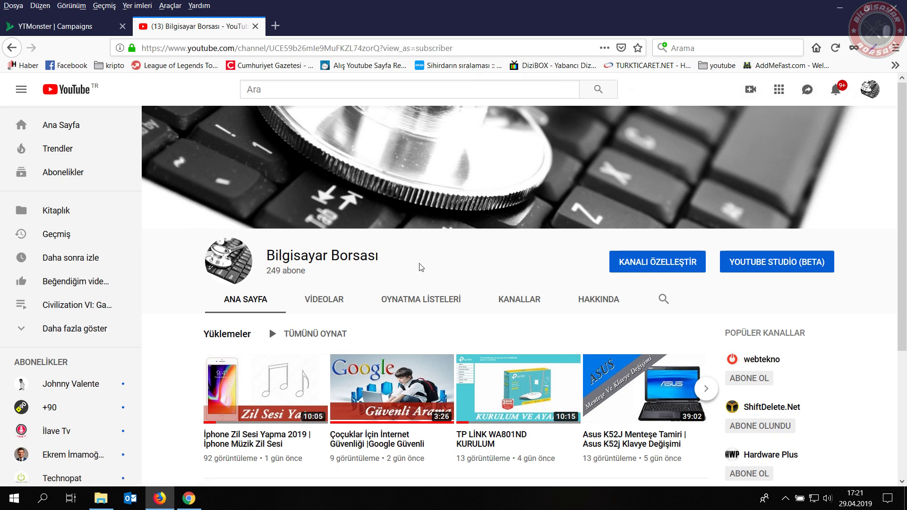
{"action": "left_click_drag", "start_coordinate": [266, 271], "coordinate": [288, 270]}
{"action": "left_click", "coordinate": [340, 274]}
{"action": "scroll", "coordinate": [198, 321], "scroll_direction": "down", "scroll_amount": 3}
{"action": "scroll", "coordinate": [188, 333], "scroll_direction": "up", "scroll_amount": 3}
Step: Reload the channel page one more time and look over its subscriber count and videos
{"action": "right_click", "coordinate": [165, 315]}
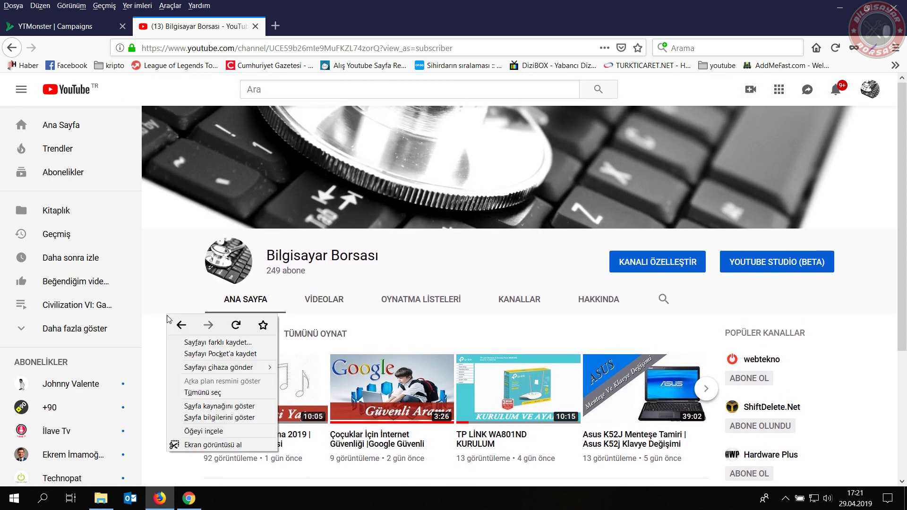
{"action": "left_click", "coordinate": [236, 325]}
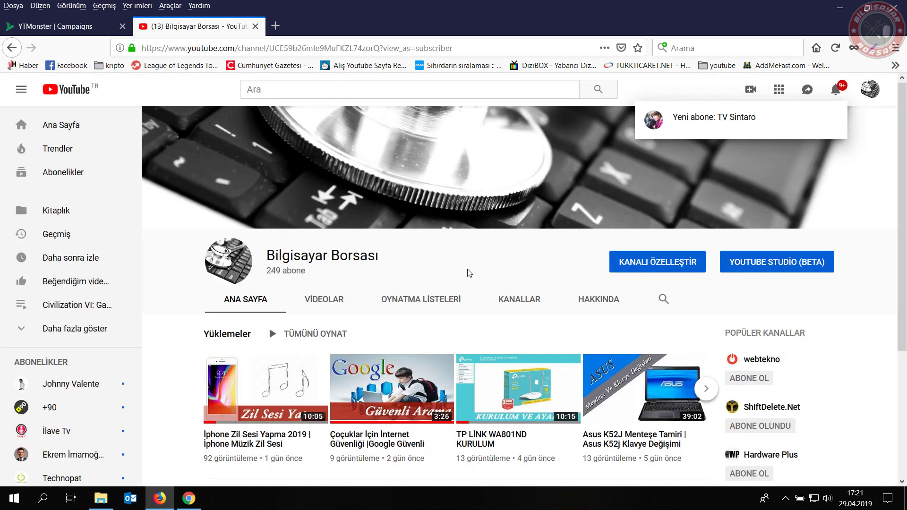
{"action": "scroll", "coordinate": [468, 273], "scroll_direction": "down", "scroll_amount": 5}
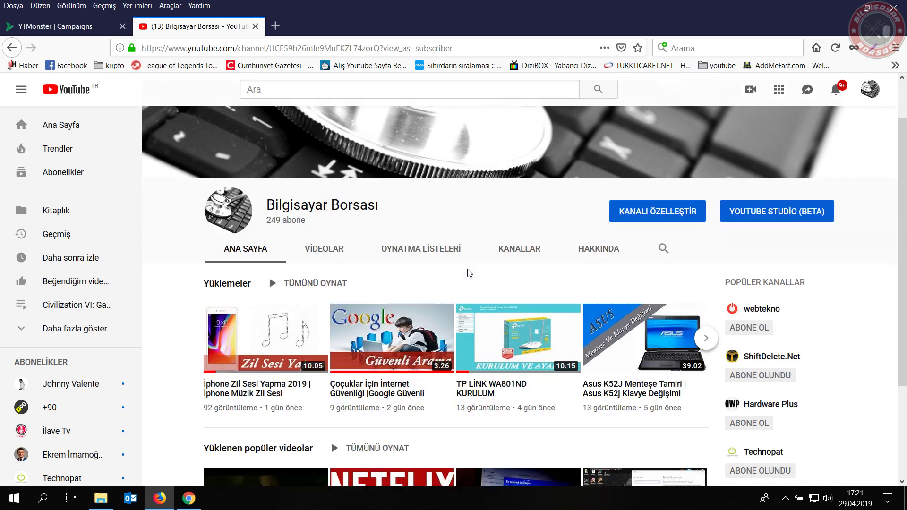
{"action": "scroll", "coordinate": [466, 273], "scroll_direction": "up", "scroll_amount": 5}
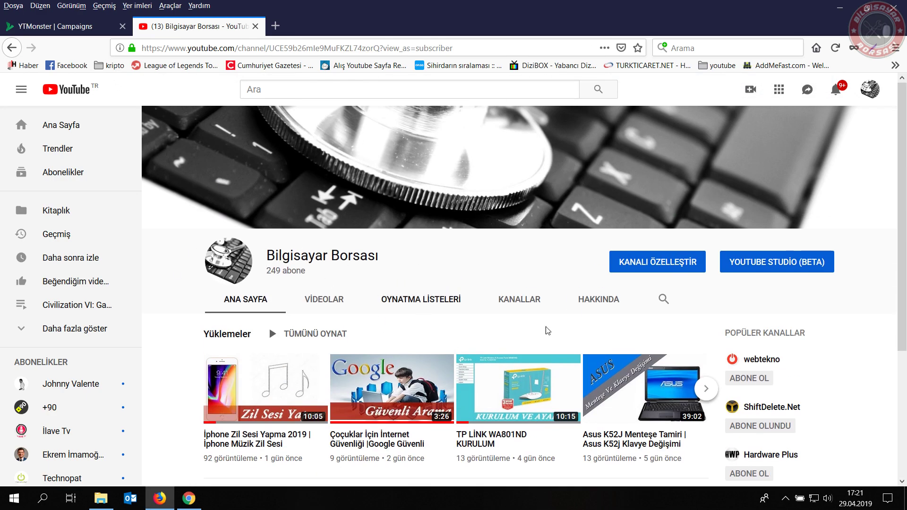
{"action": "scroll", "coordinate": [462, 314], "scroll_direction": "down", "scroll_amount": 3}
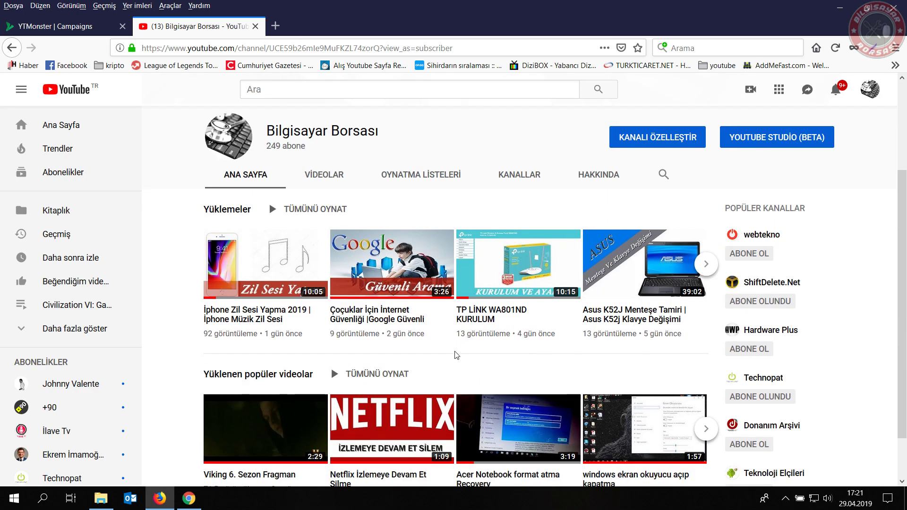
{"action": "scroll", "coordinate": [453, 359], "scroll_direction": "up", "scroll_amount": 3}
Step: Switch back to YTMonster, look through the subscriber campaigns and refresh the list
{"action": "left_click", "coordinate": [85, 30]}
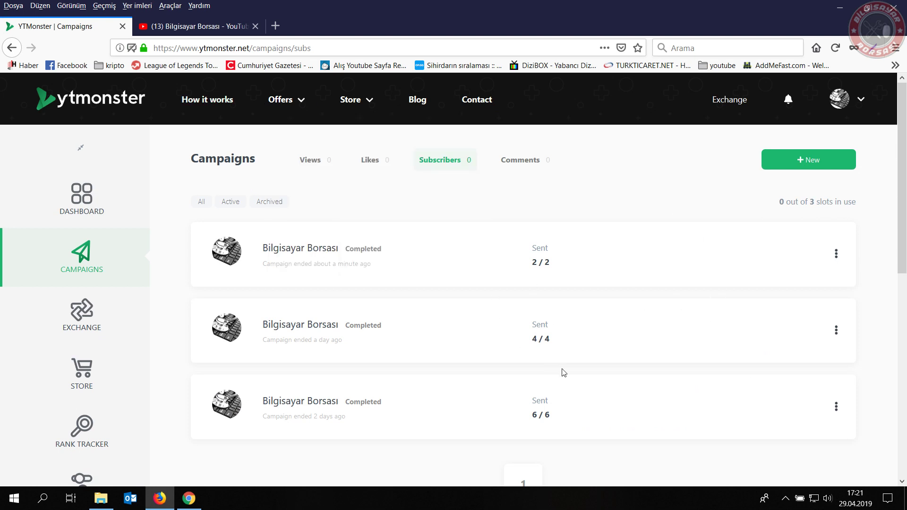
{"action": "scroll", "coordinate": [482, 419], "scroll_direction": "down", "scroll_amount": 3}
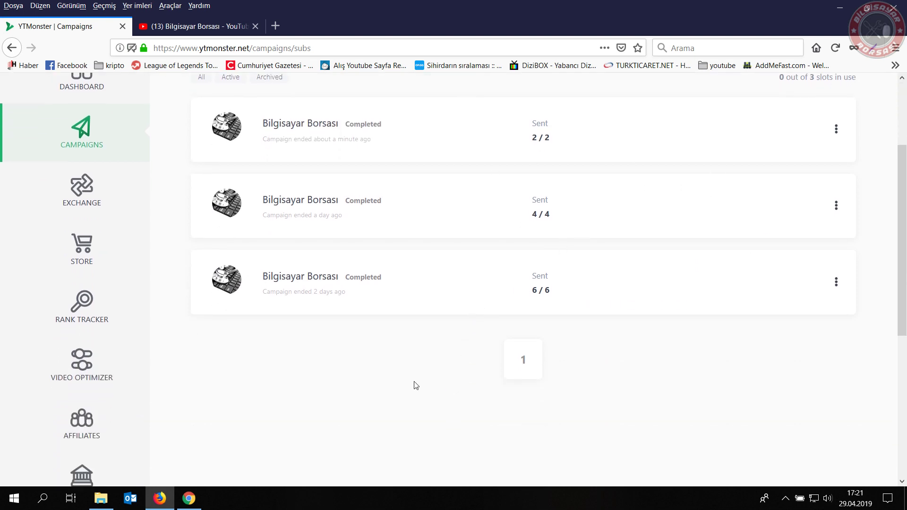
{"action": "scroll", "coordinate": [415, 385], "scroll_direction": "up", "scroll_amount": 3}
{"action": "key", "text": "F5"}
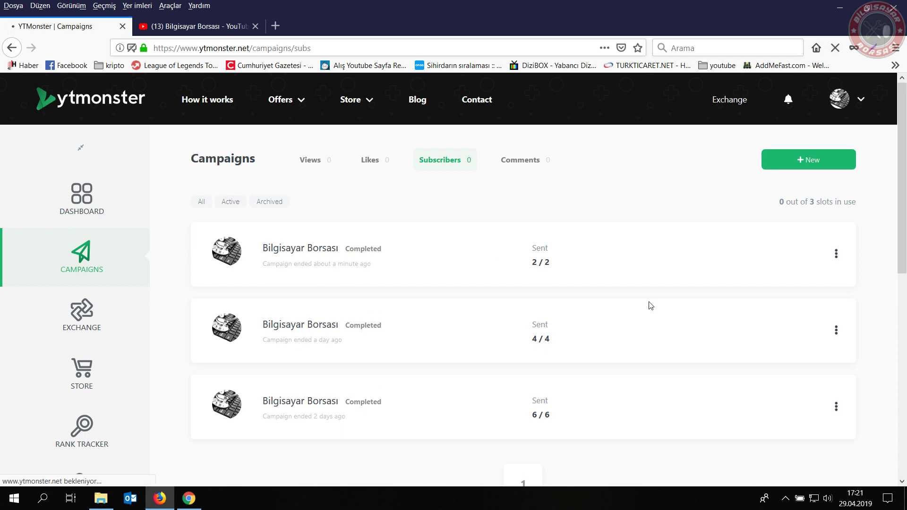